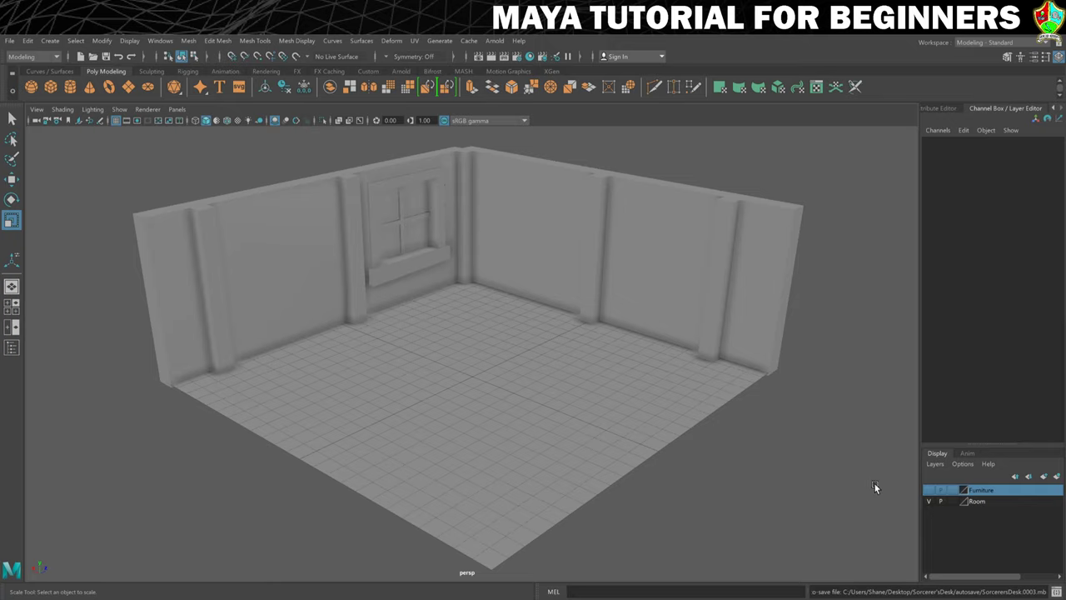
Hide the Room layer, add the window frame to it, and clear the selection.
left_click(928, 500)
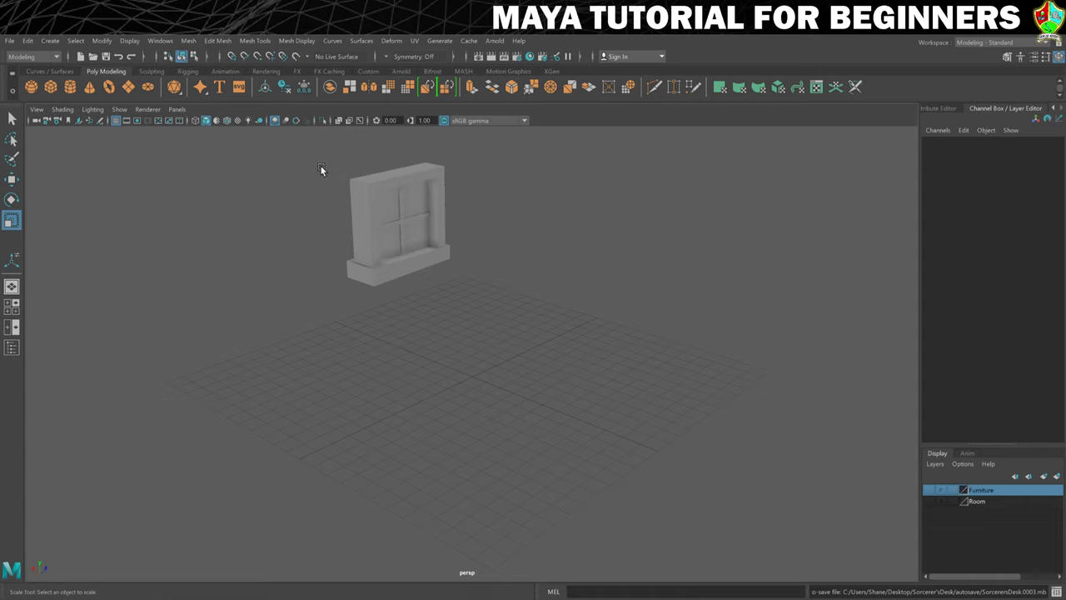
left_click_drag(317, 155, 500, 289)
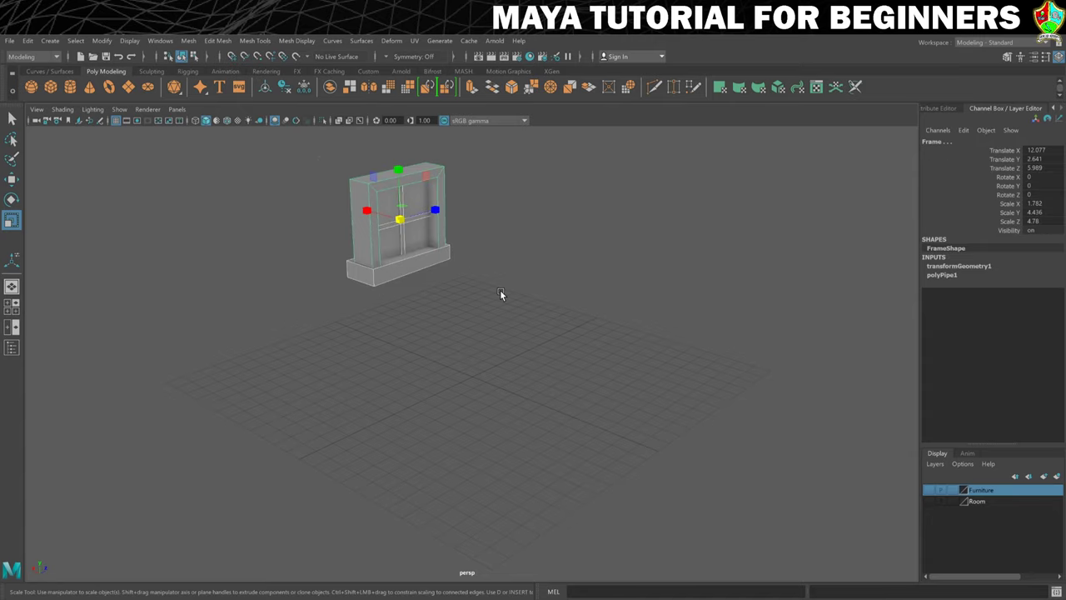
left_click(980, 500)
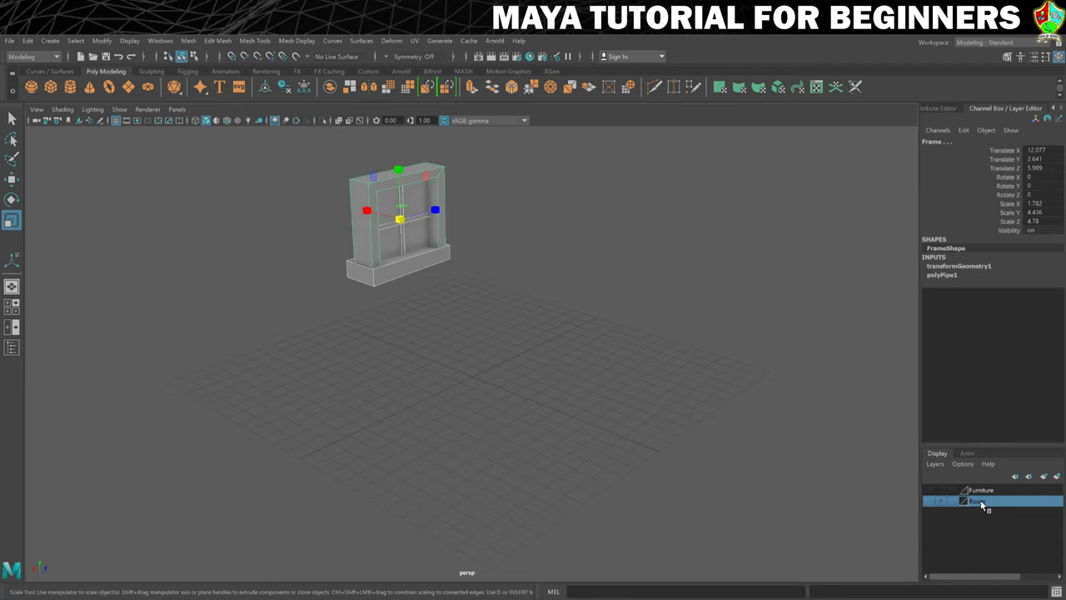
right_click(980, 500)
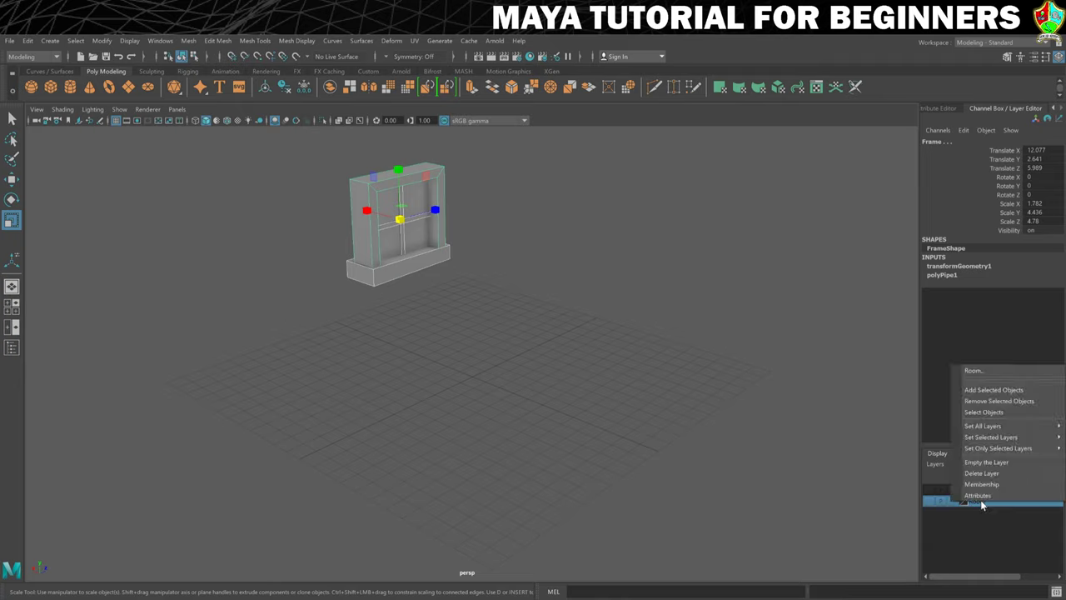
left_click(1000, 390)
left_click(362, 264)
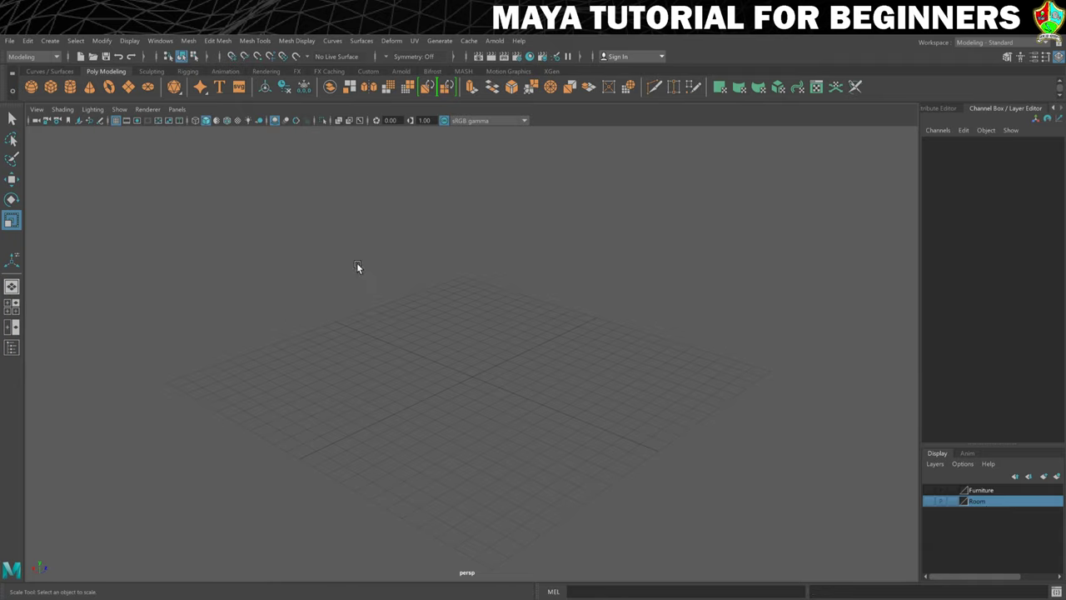
Create a polygon cylinder and rename it TableDetail.
left_click(927, 501)
left_click(926, 501)
left_click(71, 88)
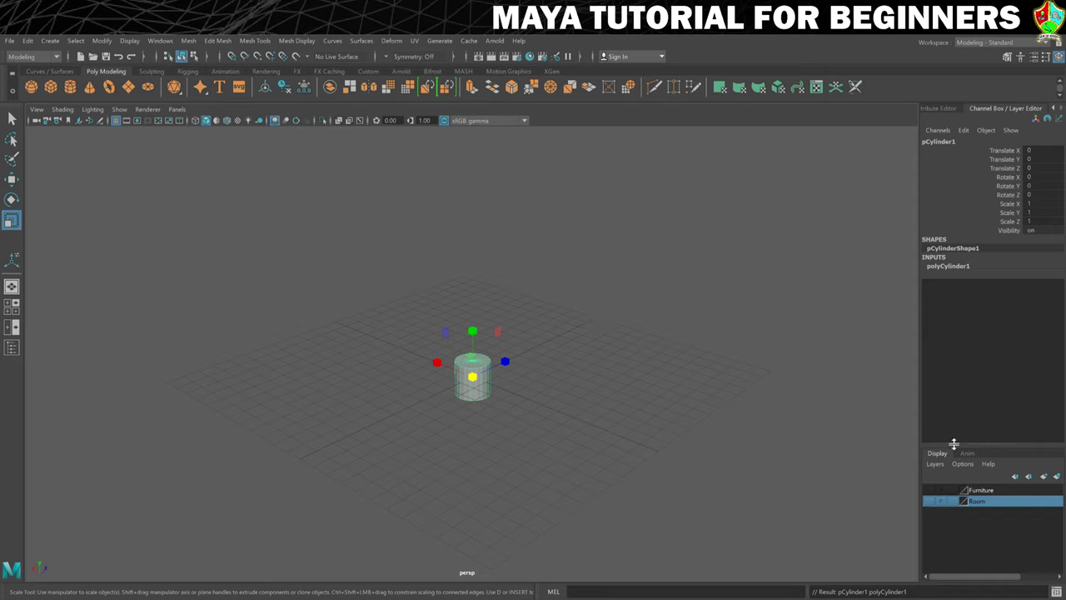
double_click(943, 143)
type("TableDetail")
key("Return")
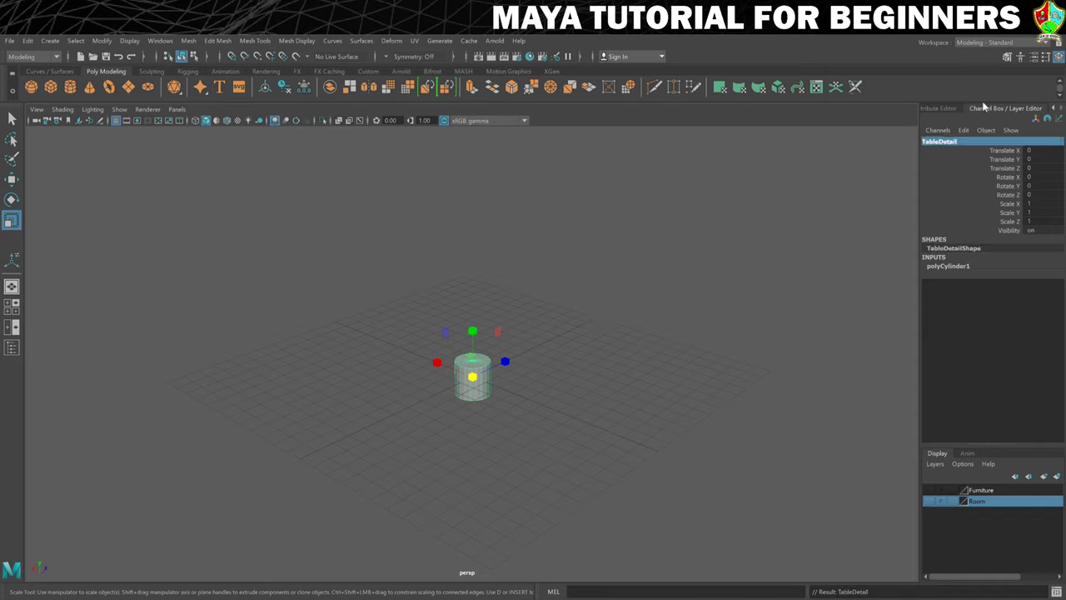
Change the cylinder's Subdivisions Axis from 20 to 16.
scroll(563, 348, "up", 3)
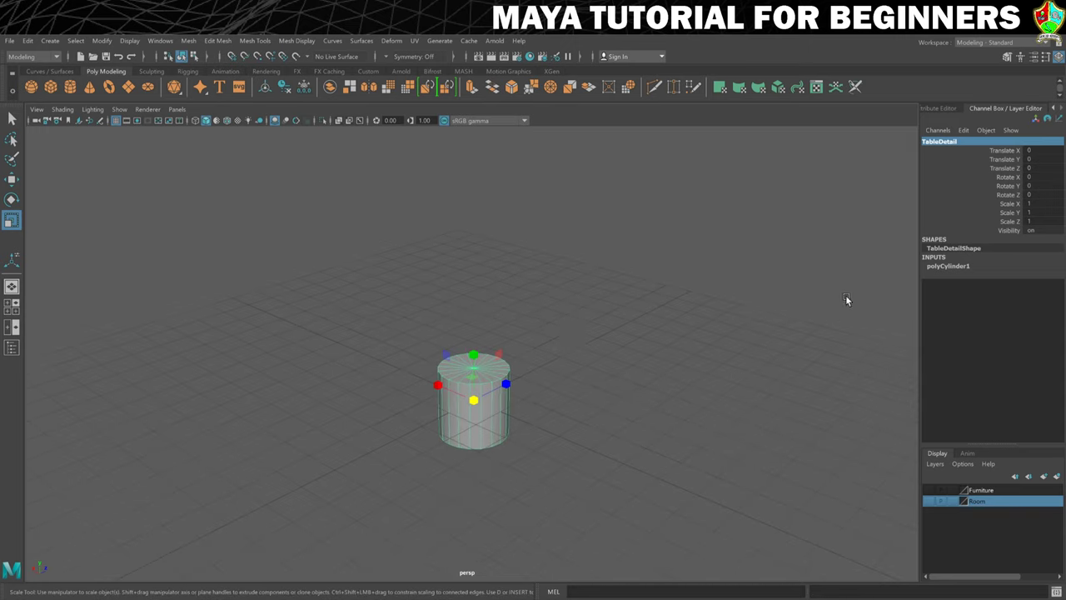
left_click(944, 266)
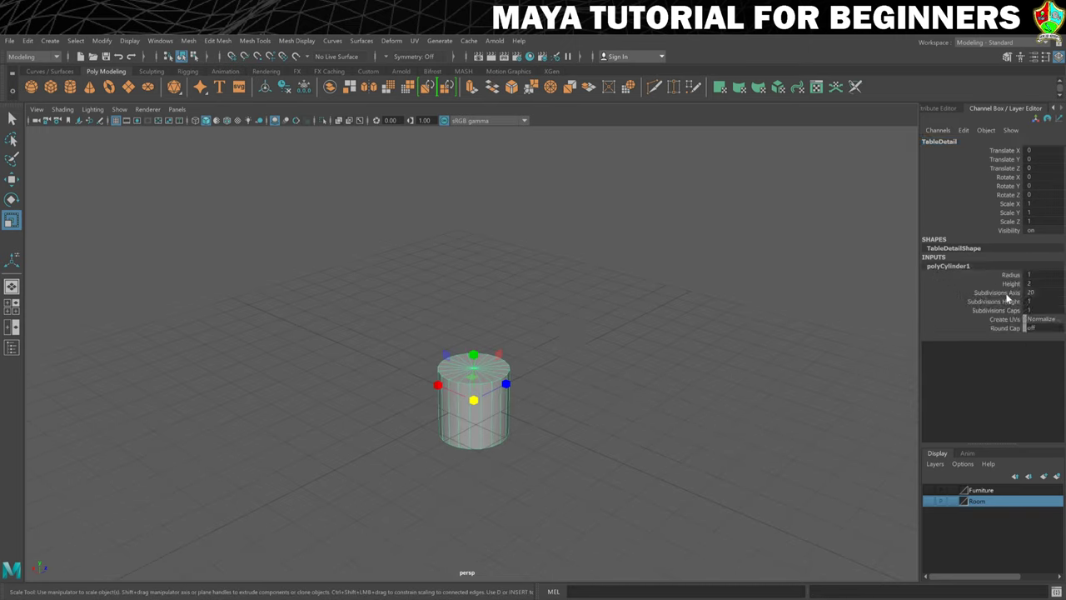
left_click(1039, 292)
type("16")
key("Return")
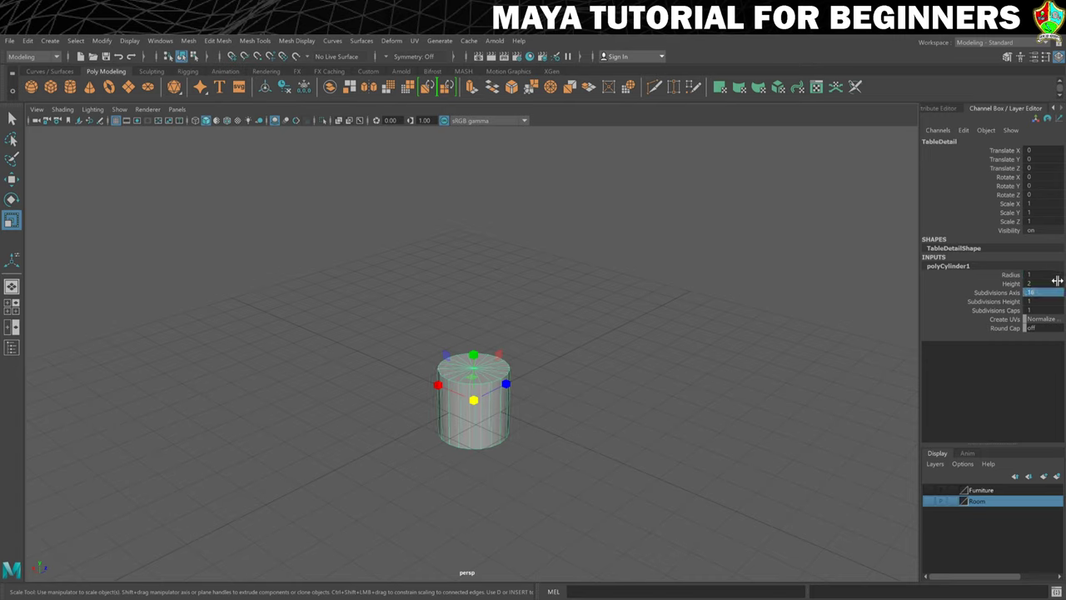
key("e")
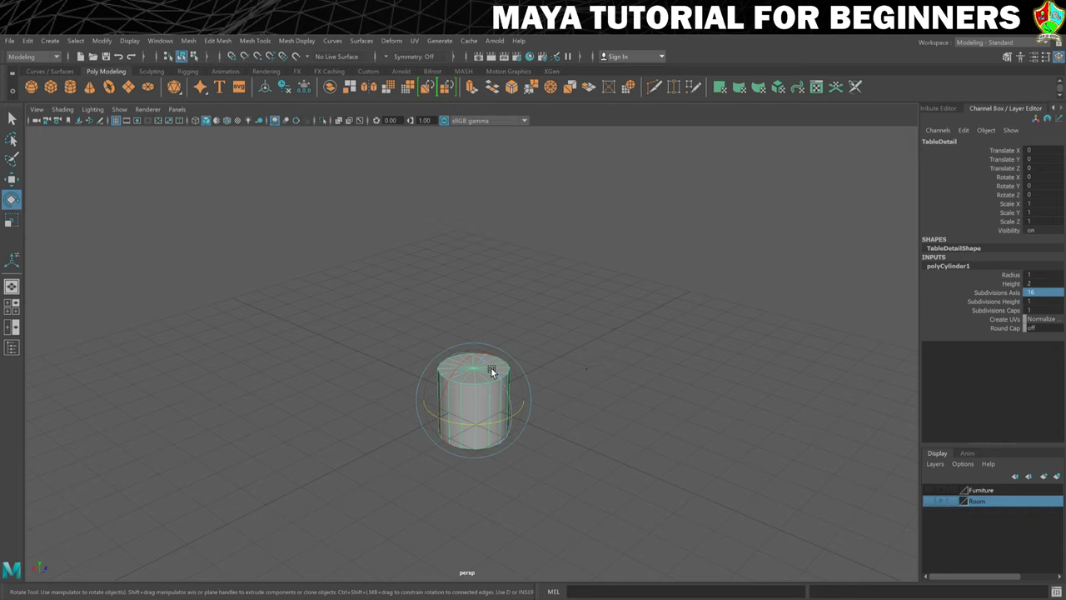
Rotate TableDetail 90° on Z, scale it to 0.26 on Y, and frame the disc.
left_click_drag(491, 368, 504, 400)
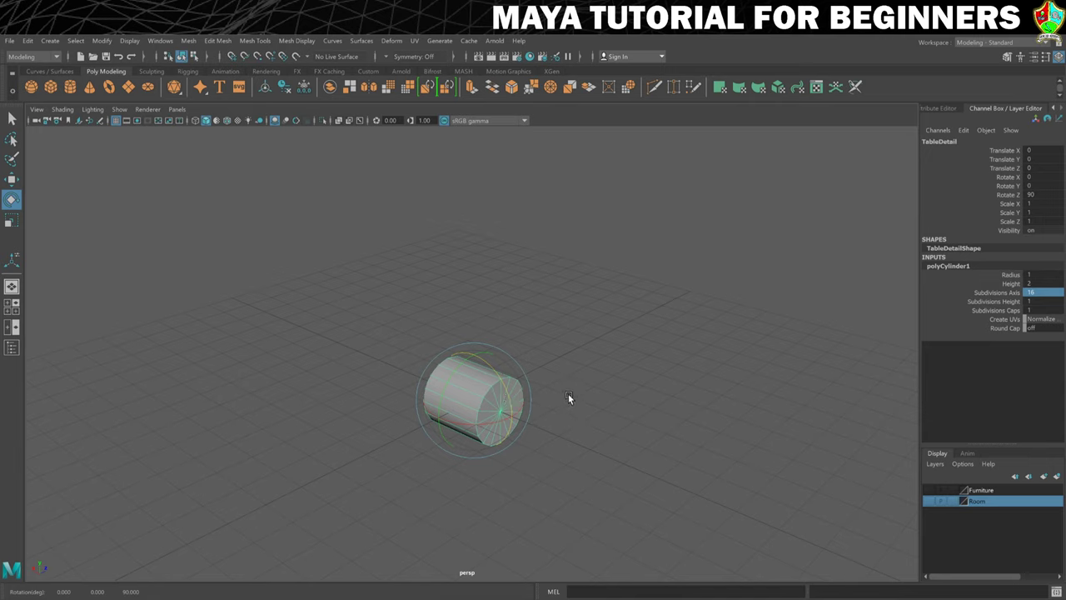
key("r")
left_click_drag(514, 411, 481, 401)
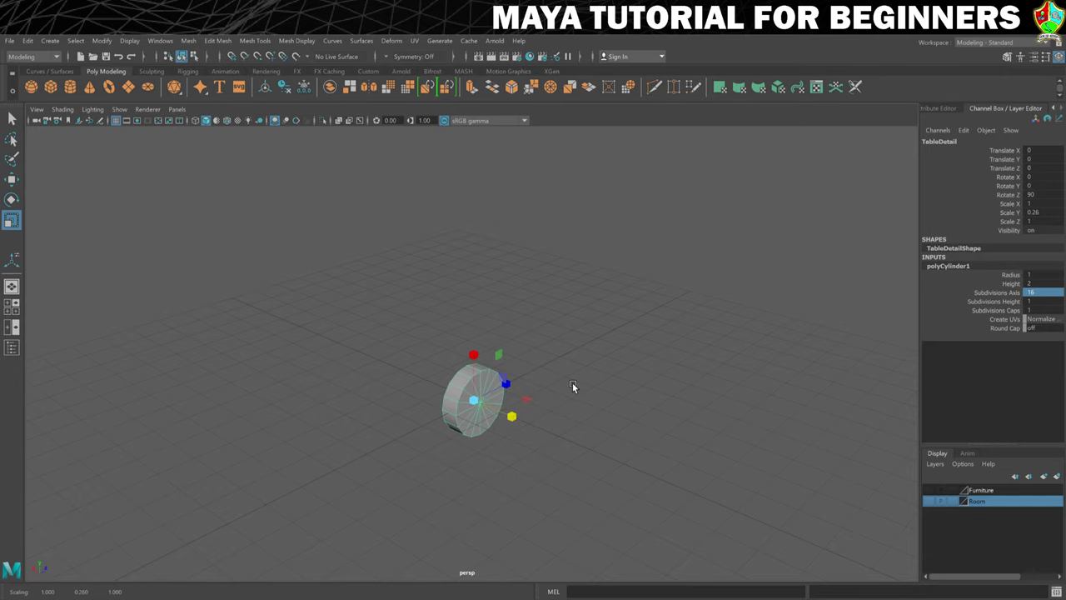
scroll(572, 376, "up", 3)
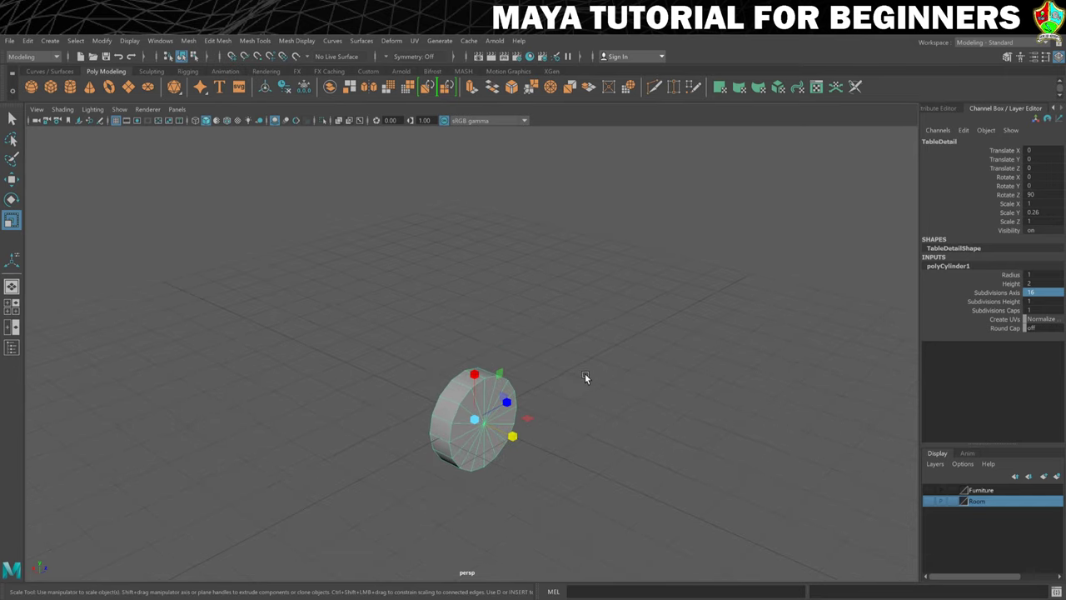
left_click_drag(584, 377, 623, 265, "alt")
key("f")
scroll(624, 266, "down", 5)
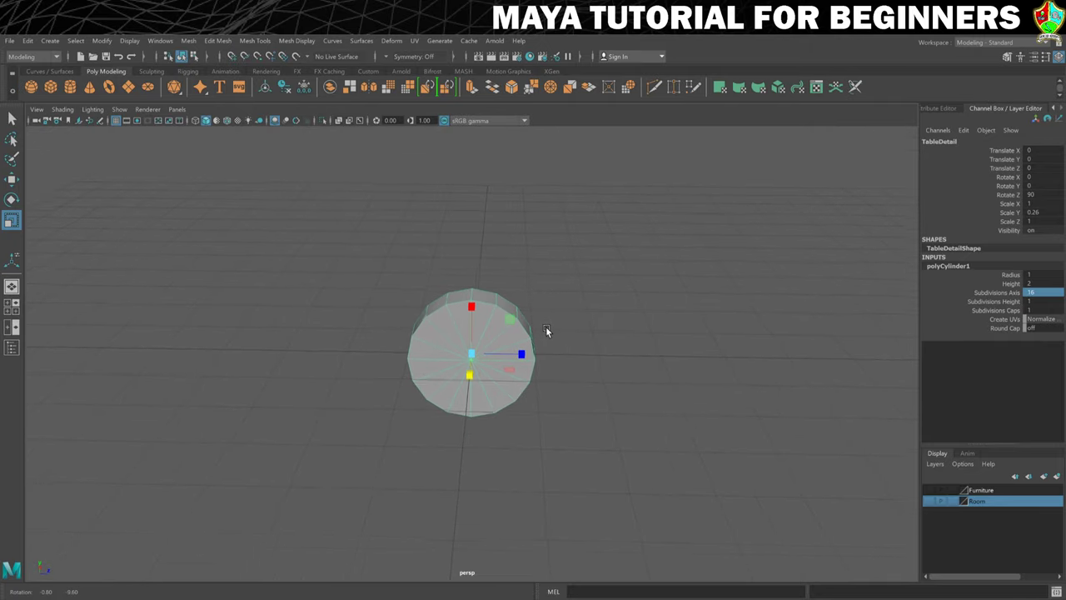
left_click_drag(546, 331, 534, 306, "alt")
Switch the disc to face mode and select its top side face, tumbling to view the other sides.
right_click(491, 304)
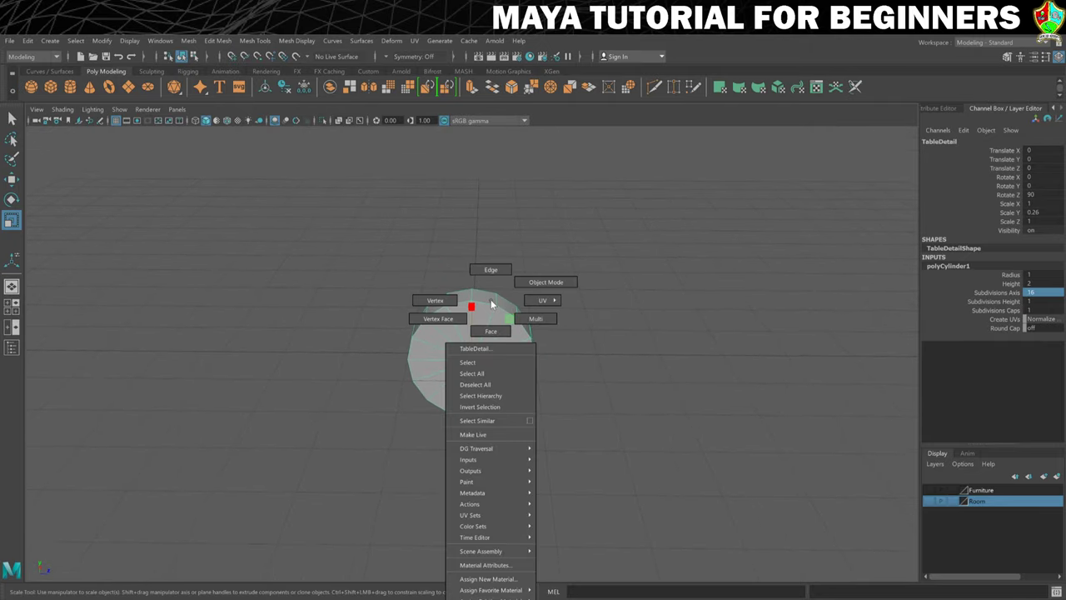
left_click(487, 330)
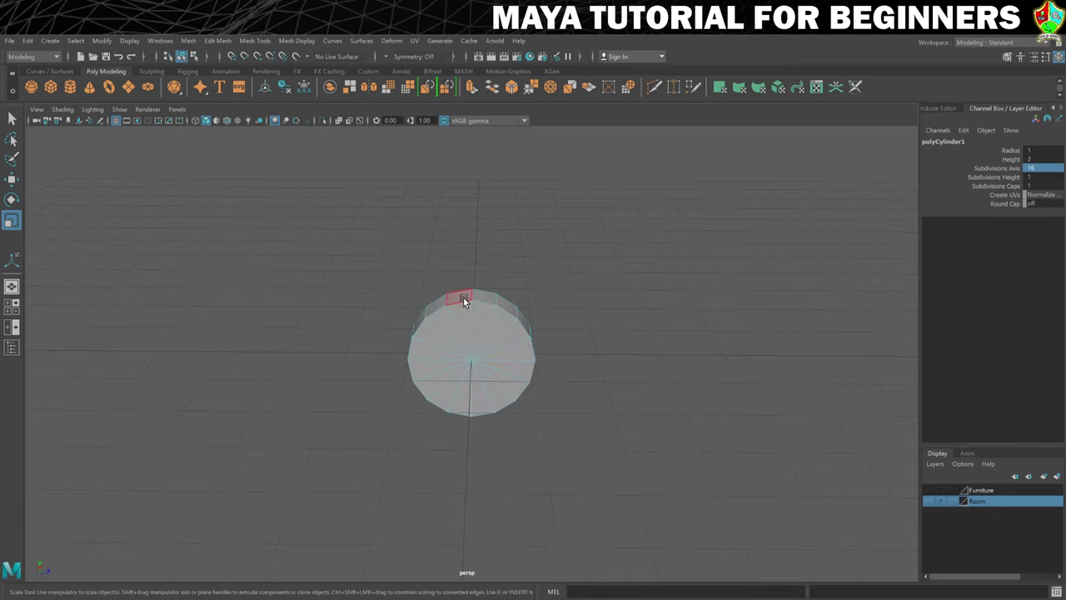
left_click(463, 298)
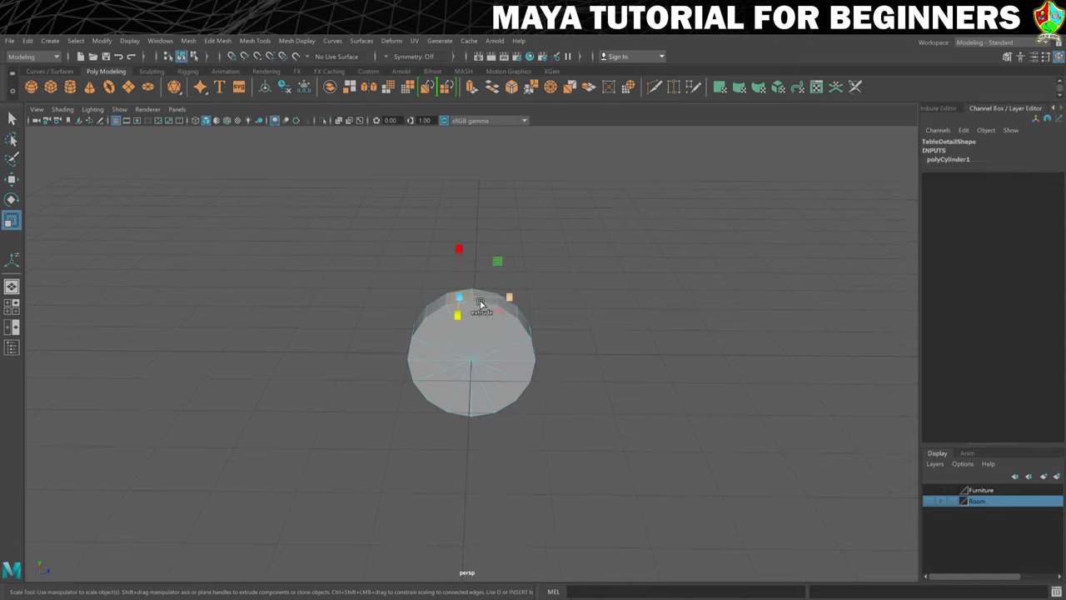
key("q")
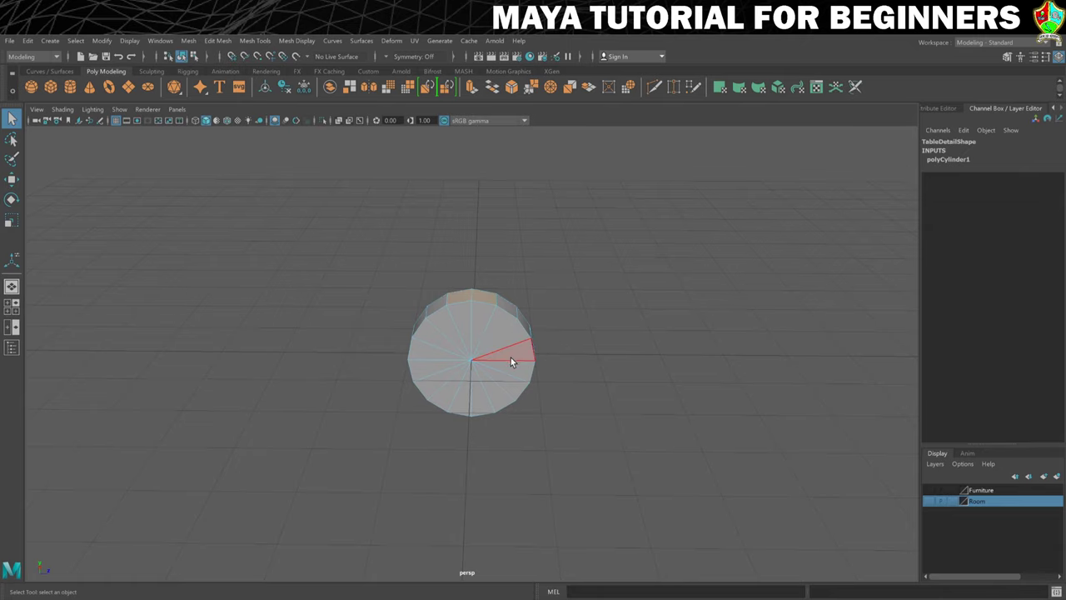
left_click_drag(555, 400, 424, 364, "alt")
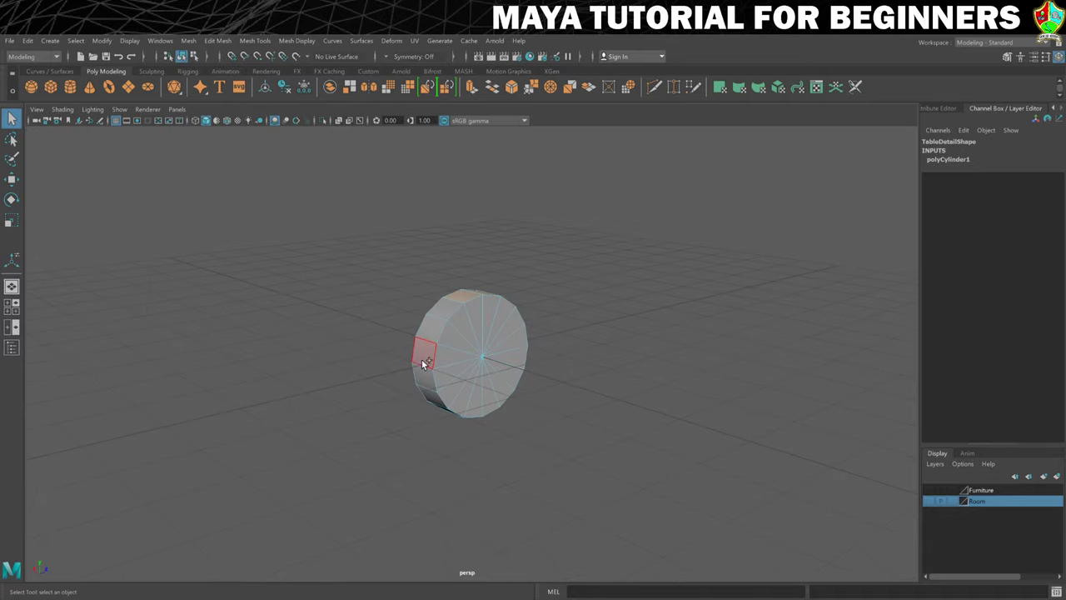
left_click_drag(494, 401, 470, 405, "alt")
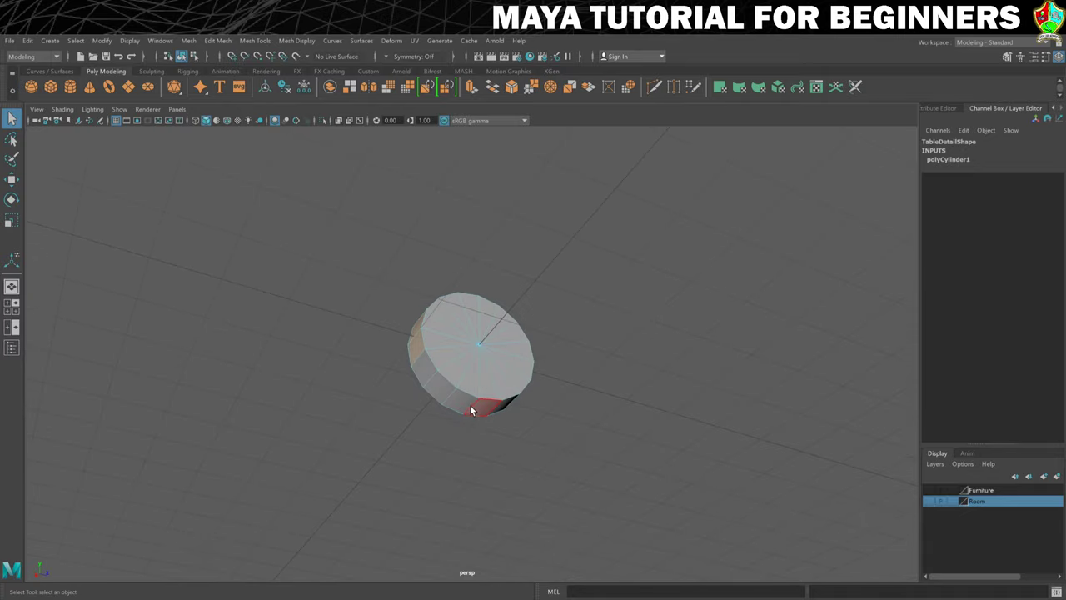
mouse_move(608, 357)
left_mouse_down("alt")
mouse_move(588, 369)
mouse_move(601, 362)
left_mouse_up("alt")
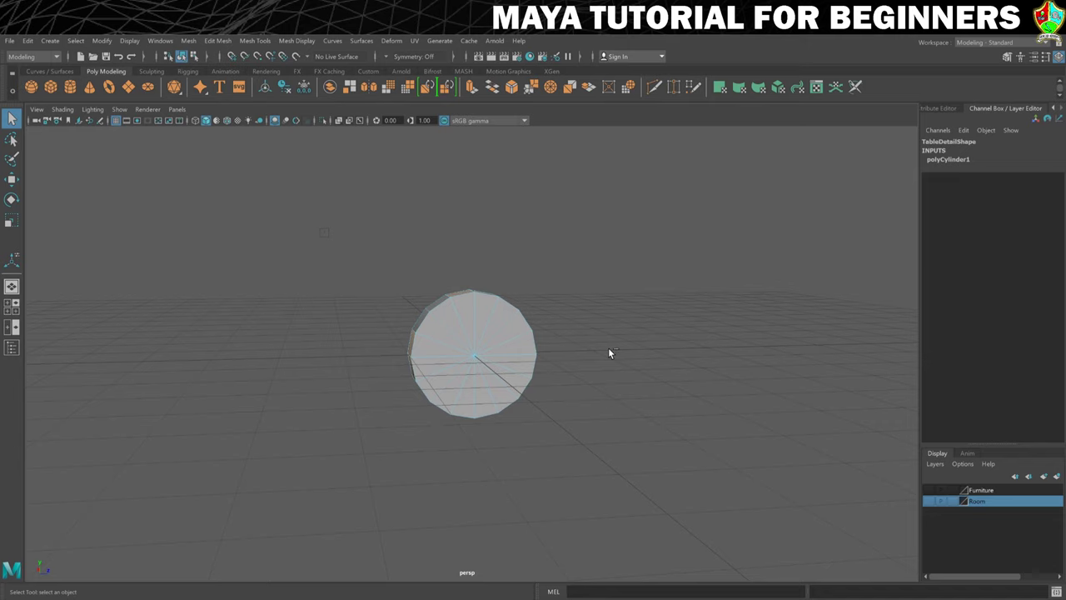
Extrude the four side faces outward with Thickness 0.8 and pick the bottom arm's end face.
key("ctrl+e")
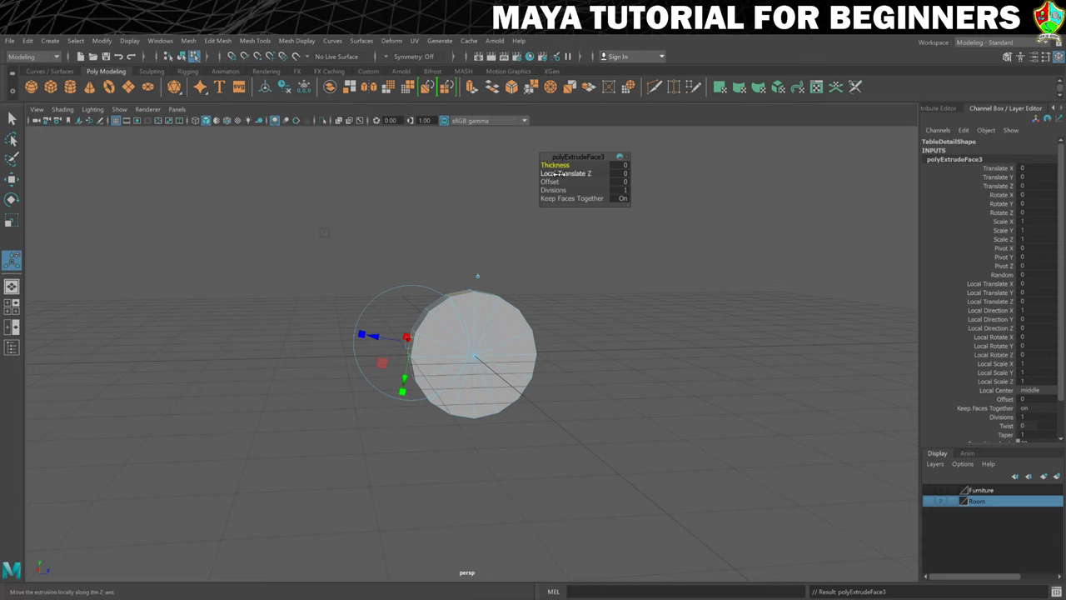
left_click_drag(543, 165, 555, 165)
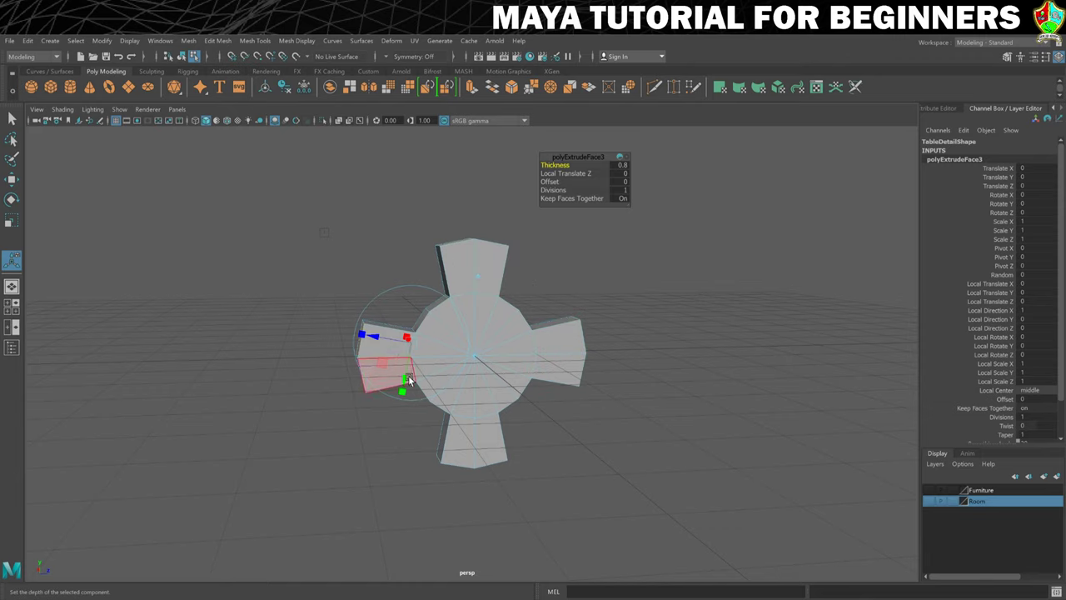
left_click_drag(516, 437, 505, 390, "alt")
left_click(463, 408)
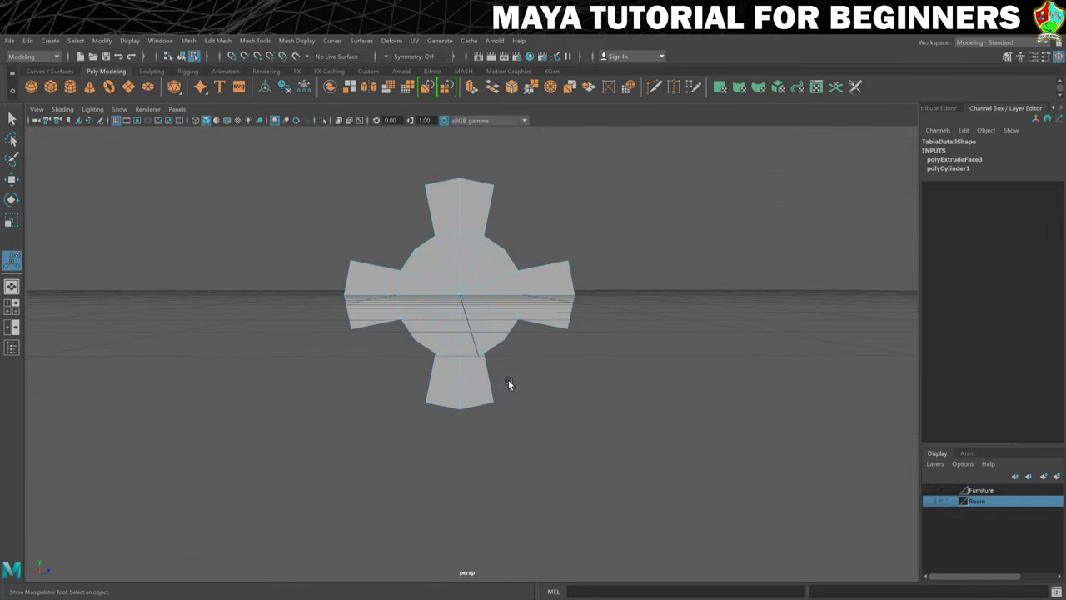
Lengthen the bottom arm downward and widen its end face slightly.
key("w")
left_click_drag(462, 353, 462, 441)
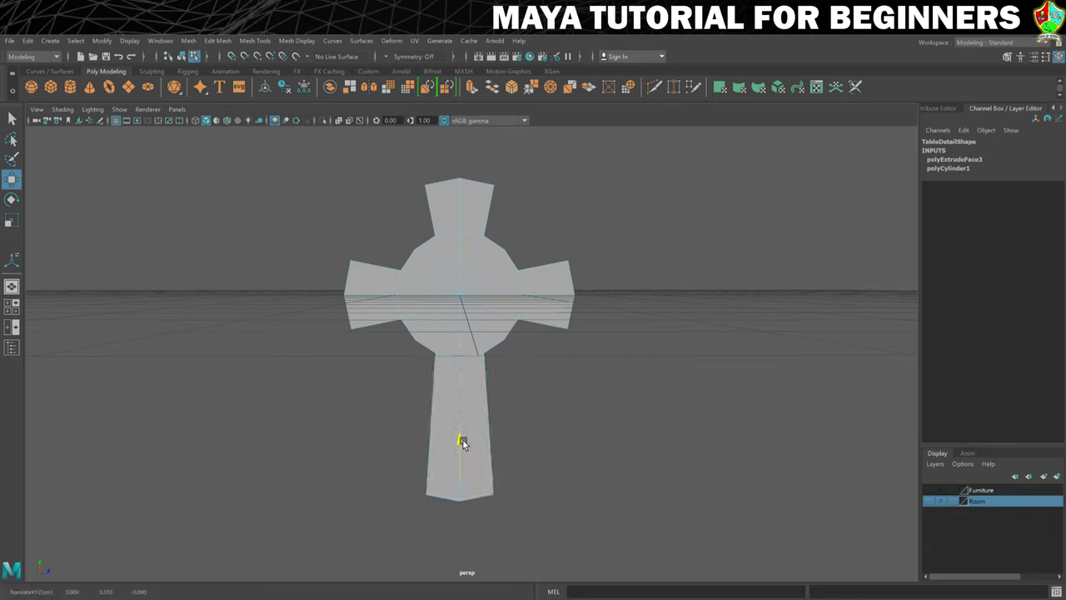
key("r")
left_click_drag(508, 493, 521, 496)
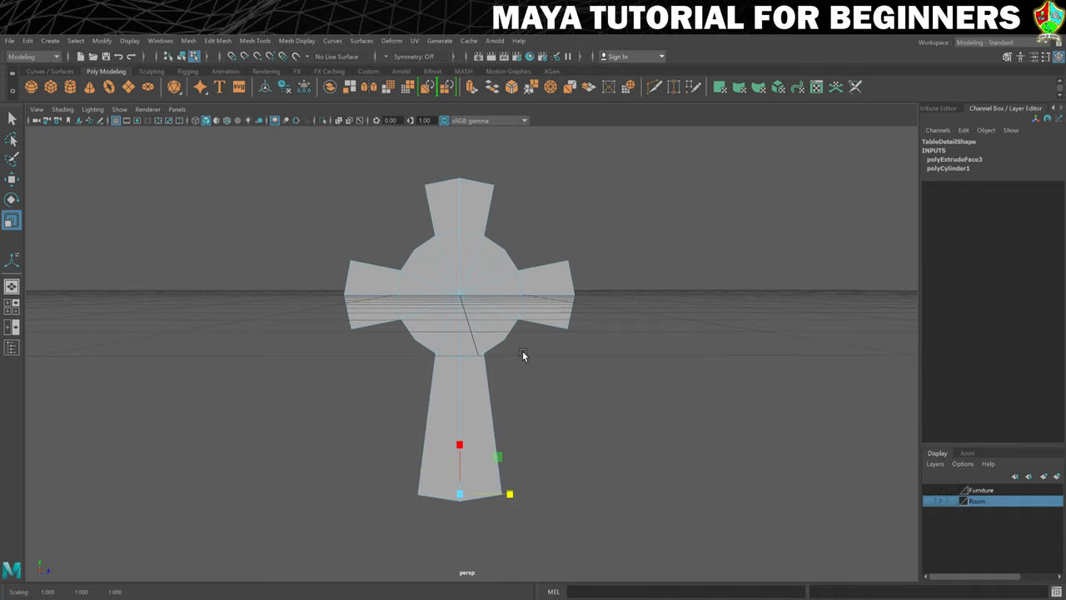
Select the left arm's front face and the adjacent centre-disc wedge.
left_click_drag(503, 345, 502, 335, "alt")
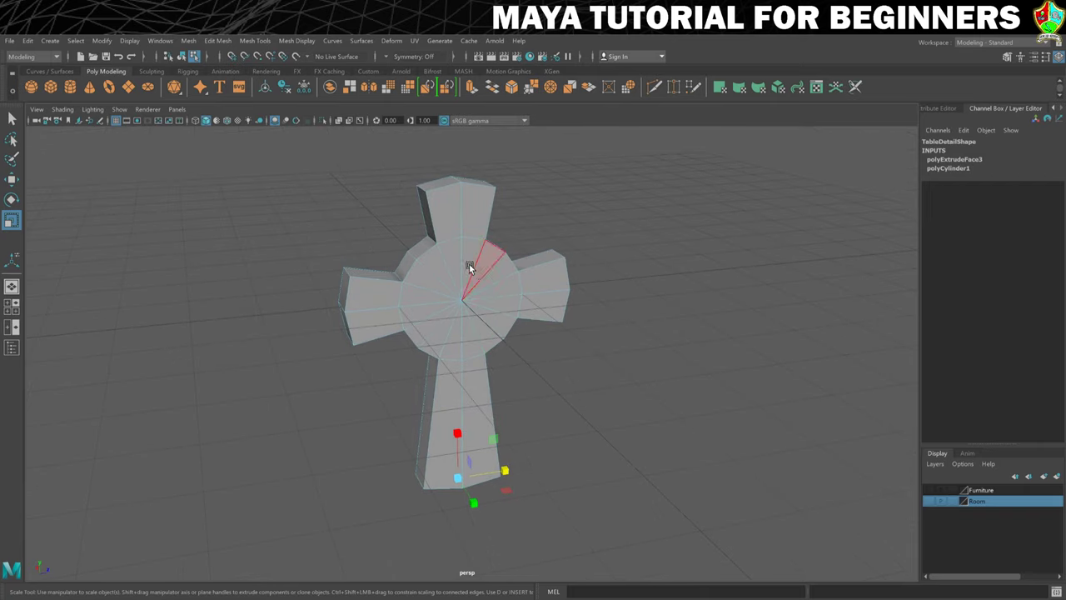
left_click(360, 302)
left_click(432, 298, "shift")
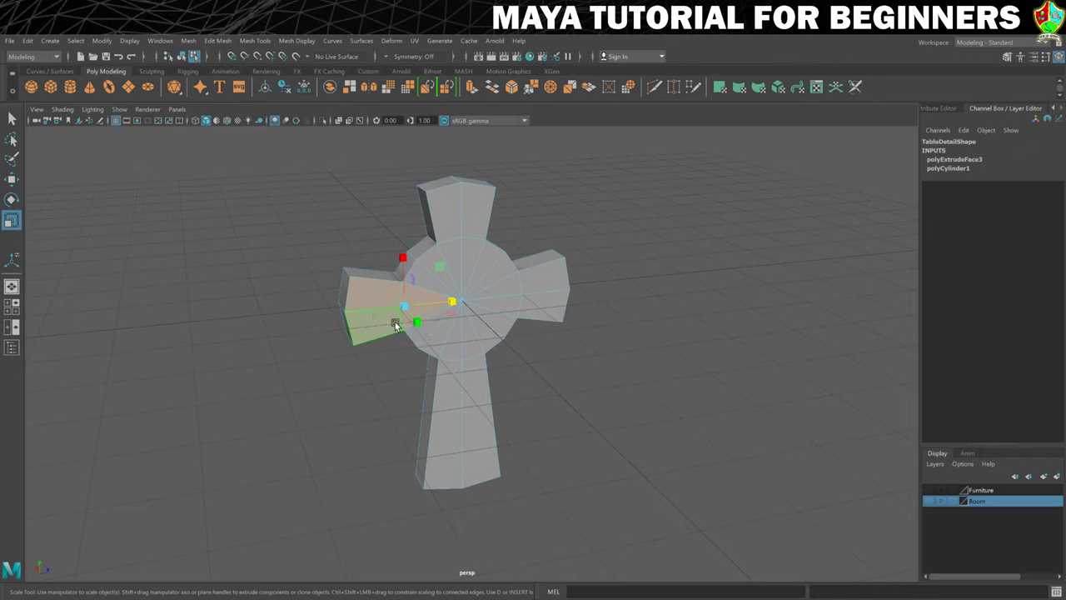
Add the stem, centre-disc wedges, right arm and top arm front faces to the selection.
key("q")
left_click(451, 388, "shift")
left_click(465, 334, "shift")
left_click(504, 284, "shift")
left_click(535, 283, "shift")
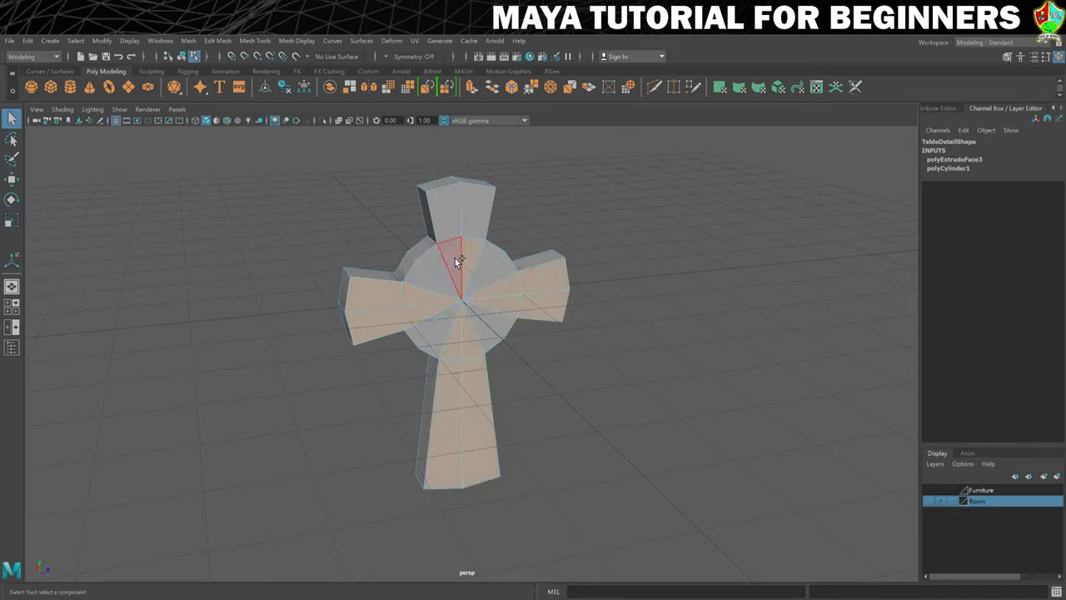
left_click(446, 223, "shift")
left_click(472, 233, "shift")
Extrude the selected front faces with an Offset of 0.1.
key("ctrl+e")
left_click_drag(552, 181, 558, 182)
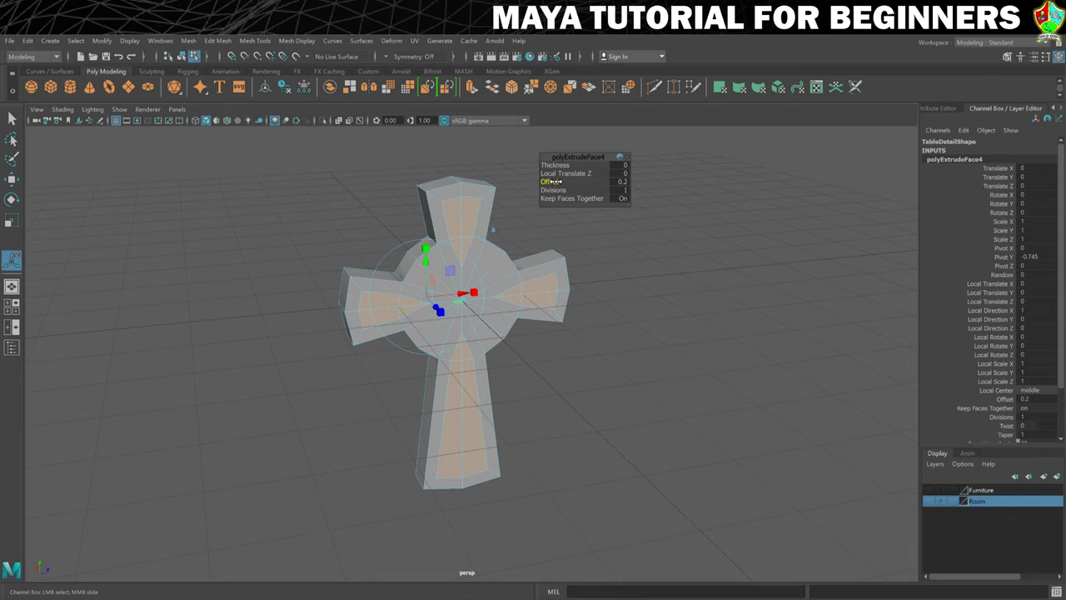
left_click(619, 181)
type("0.1")
key("Return")
Select the border loops around the left, lower and upper arms, undoing a stray extrude.
left_click(558, 379)
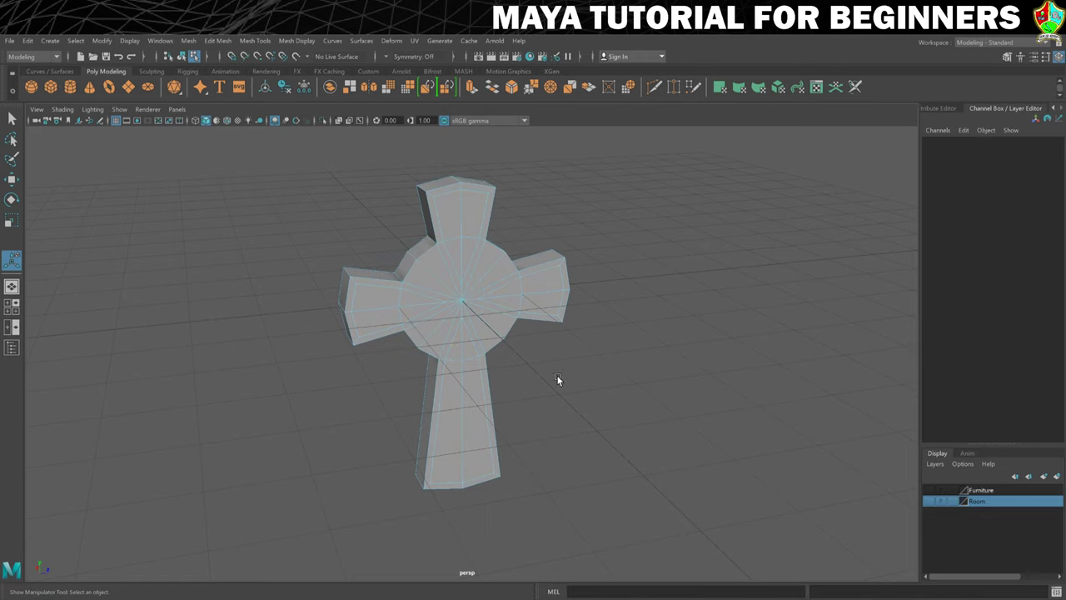
left_click(437, 298)
double_click(349, 298)
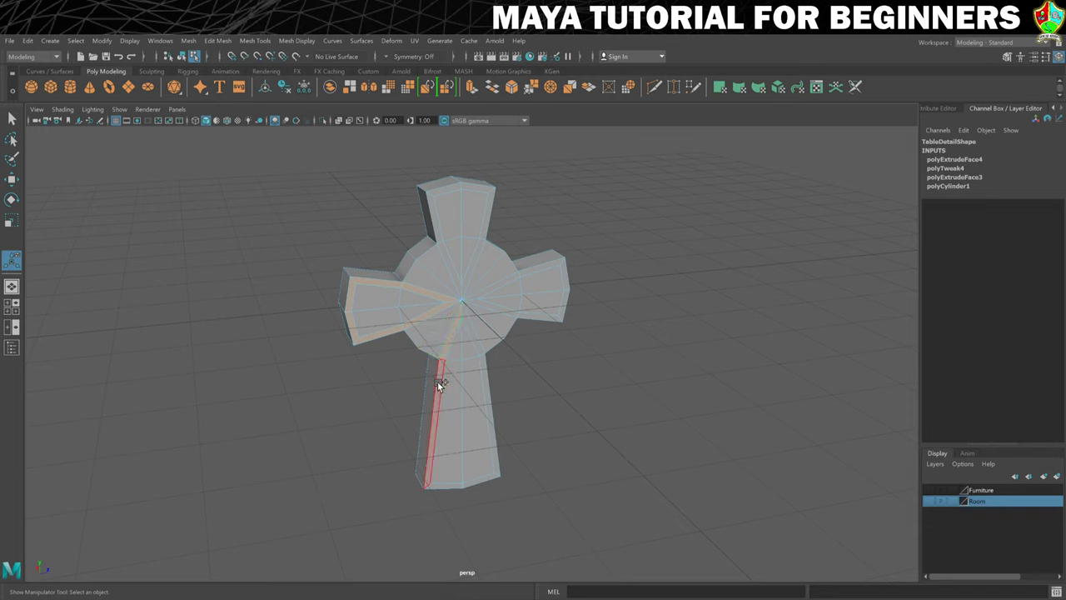
double_click(484, 372, "shift")
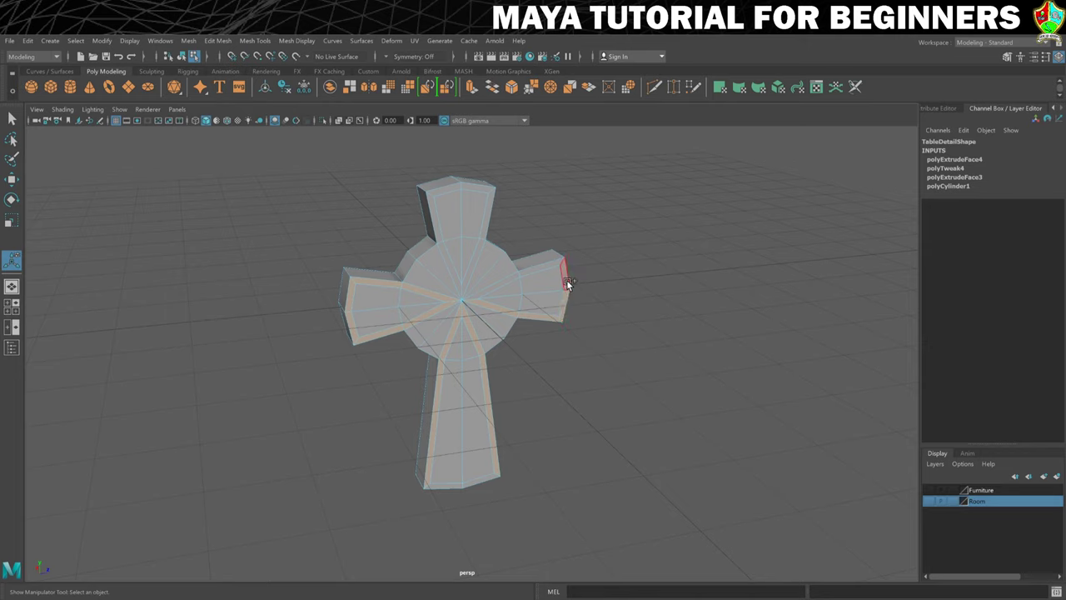
double_click(452, 268, "shift")
key("ctrl+z")
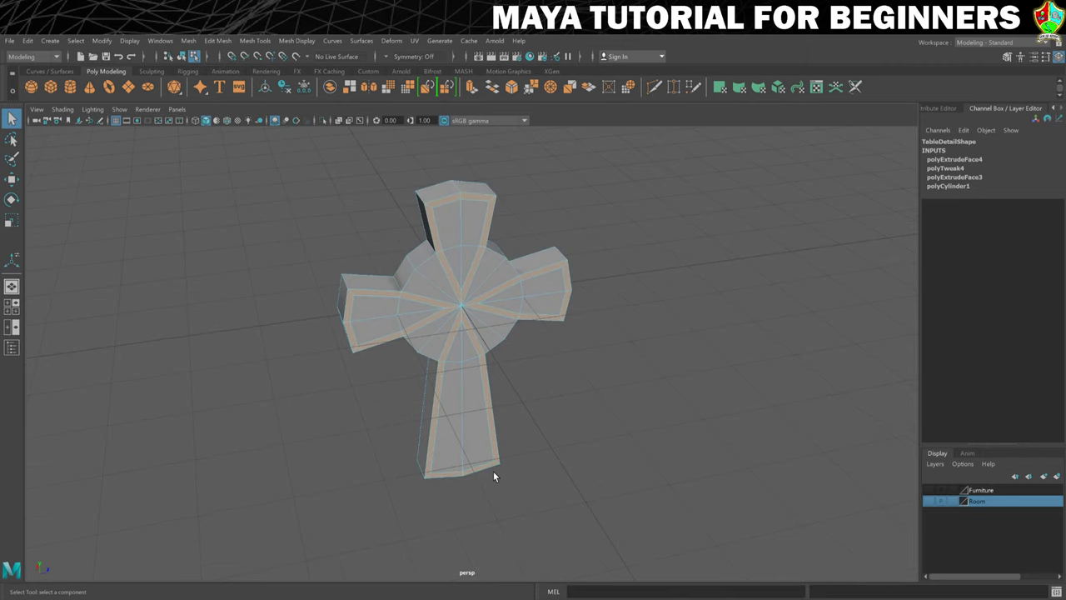
scroll(494, 469, "up", 3)
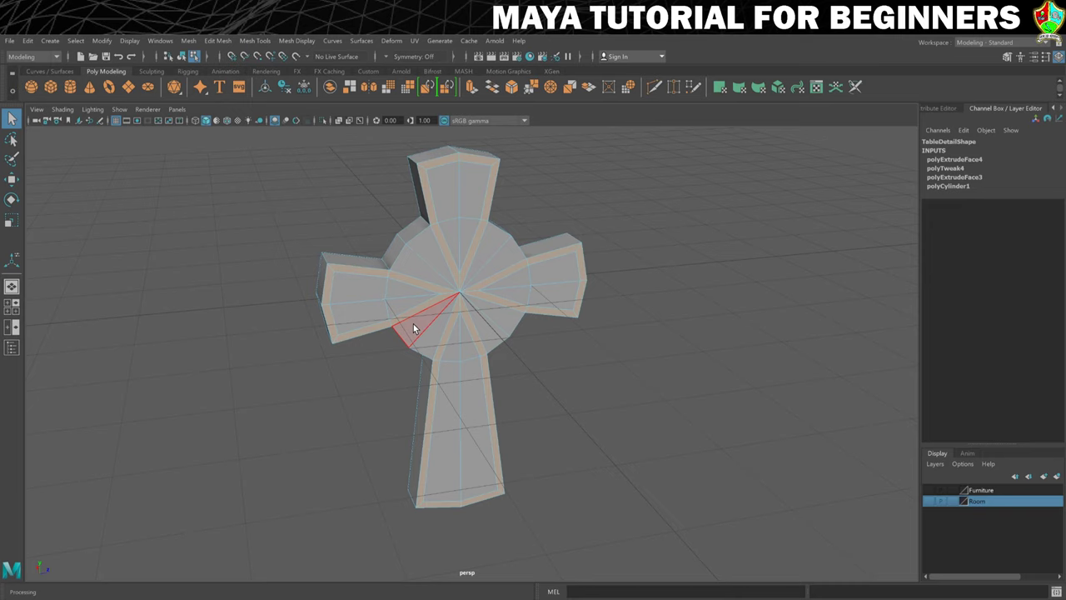
left_click_drag(416, 318, 448, 319, "alt")
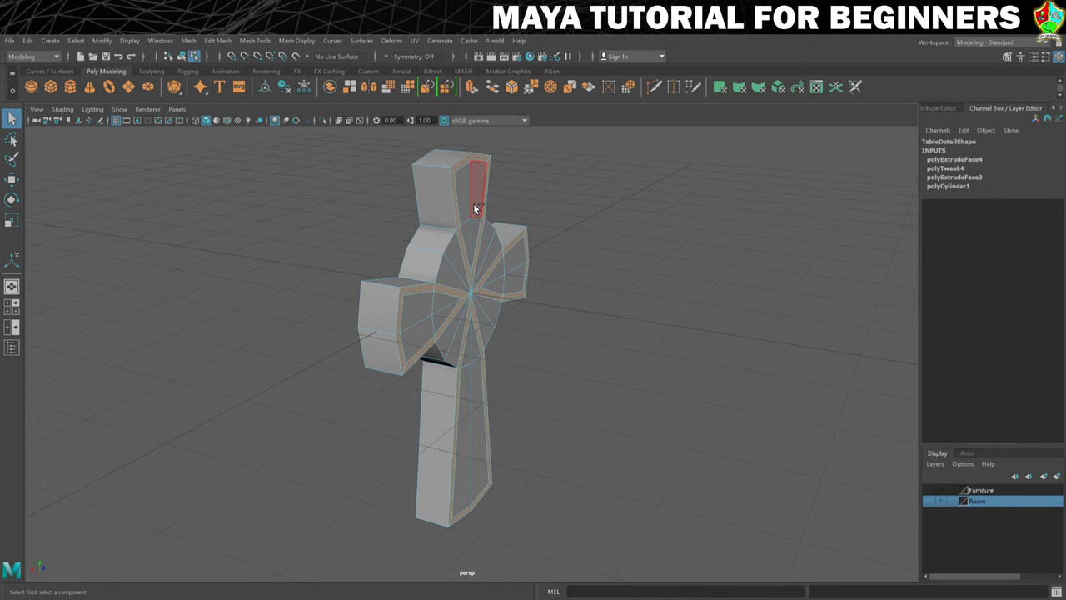
key("ctrl+e")
Extrude the border faces to Thickness 0.1, then return to object mode and deselect.
scroll(508, 204, "up", 2)
left_click_drag(553, 165, 549, 164)
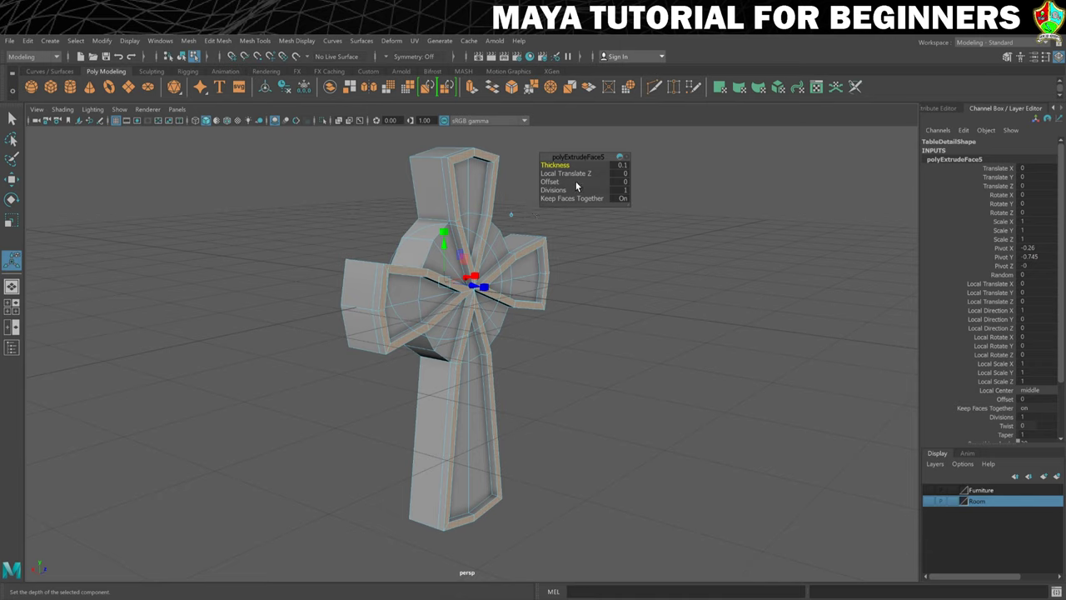
right_click(454, 199)
left_click(493, 178)
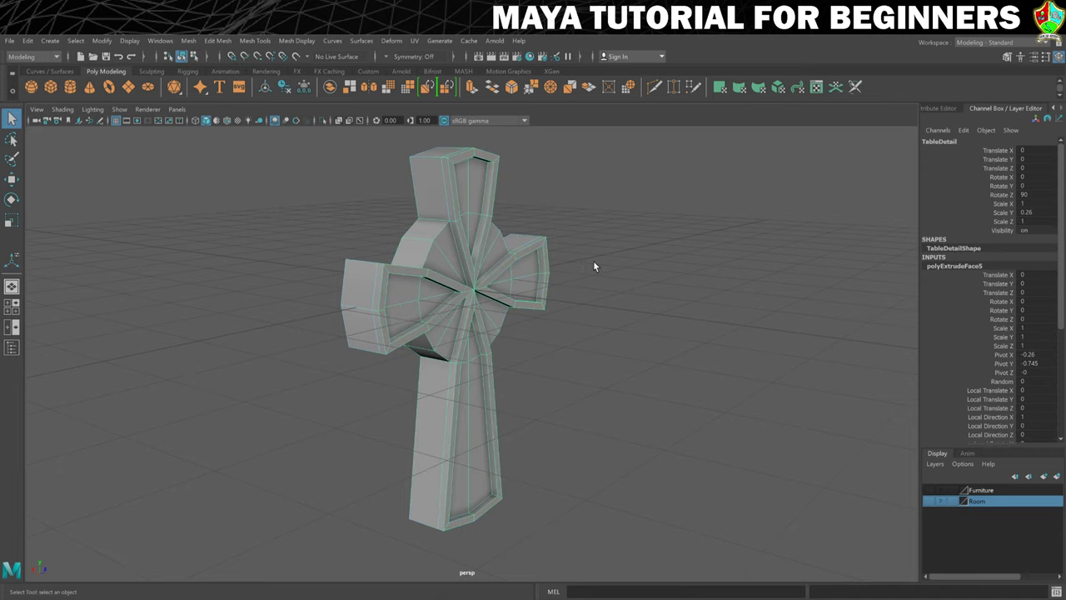
left_click(654, 272)
mouse_move(678, 284)
left_mouse_down("alt")
mouse_move(599, 281)
mouse_move(671, 278)
mouse_move(668, 287)
left_mouse_up("alt")
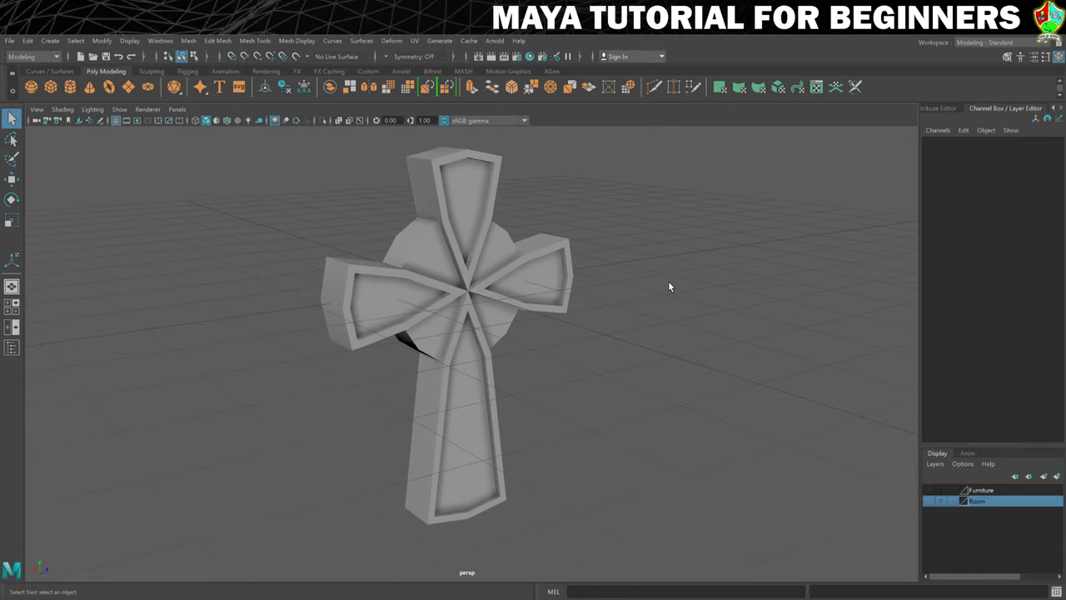
scroll(667, 276, "down", 3)
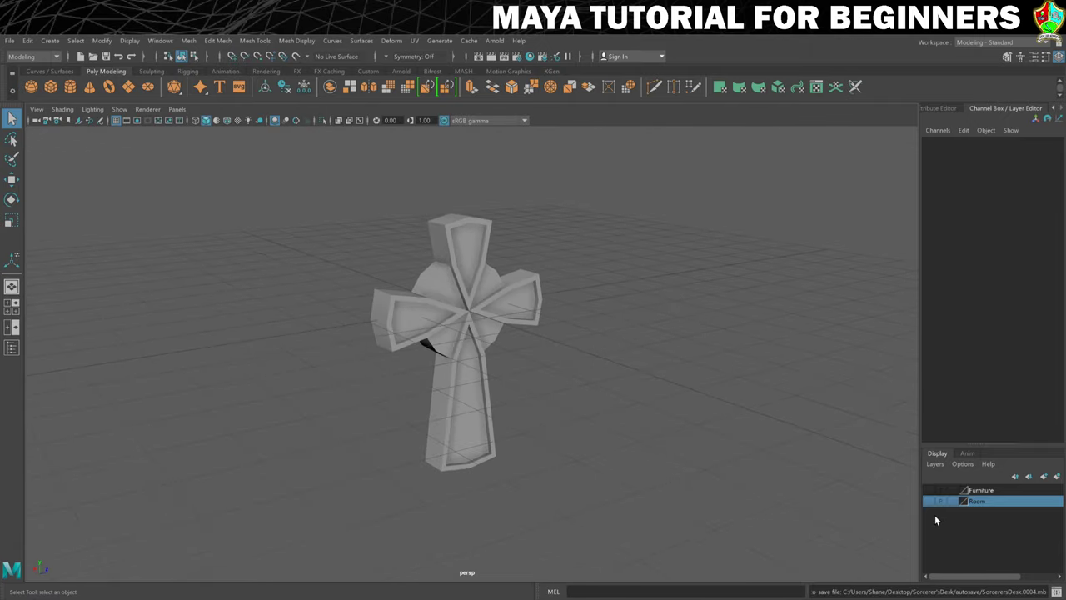
Show the Furniture layer and rotate the cross detail to -180 on X.
left_click(928, 490)
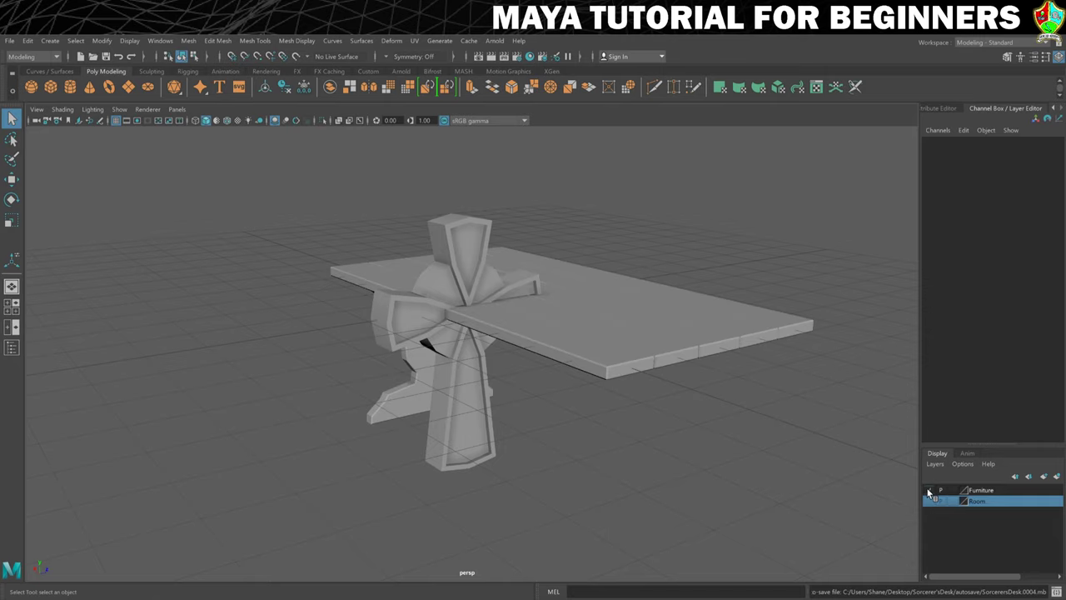
scroll(700, 453, "down", 2)
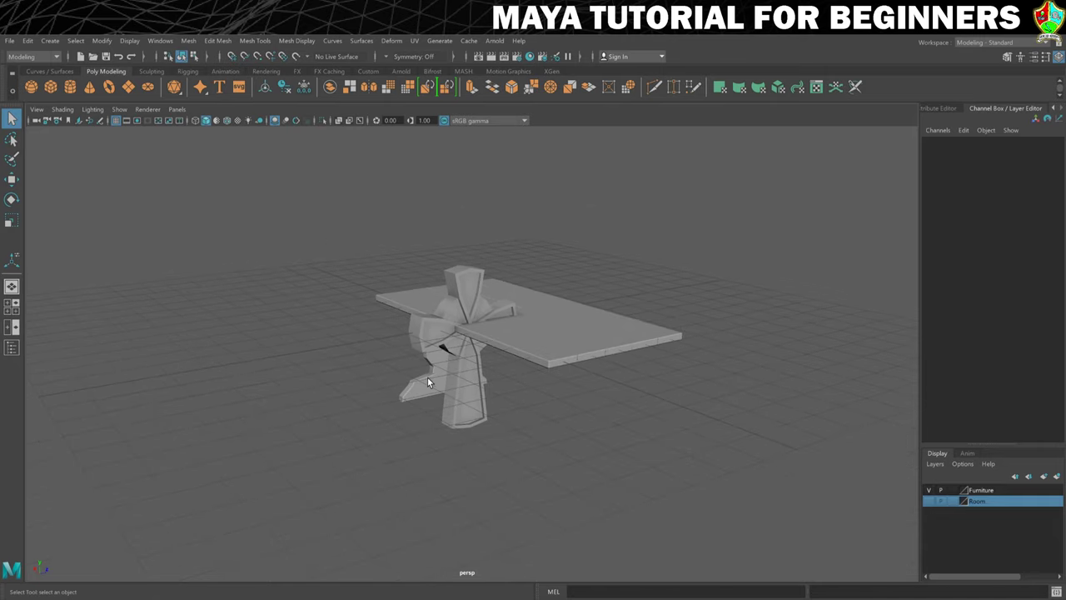
left_click(453, 385)
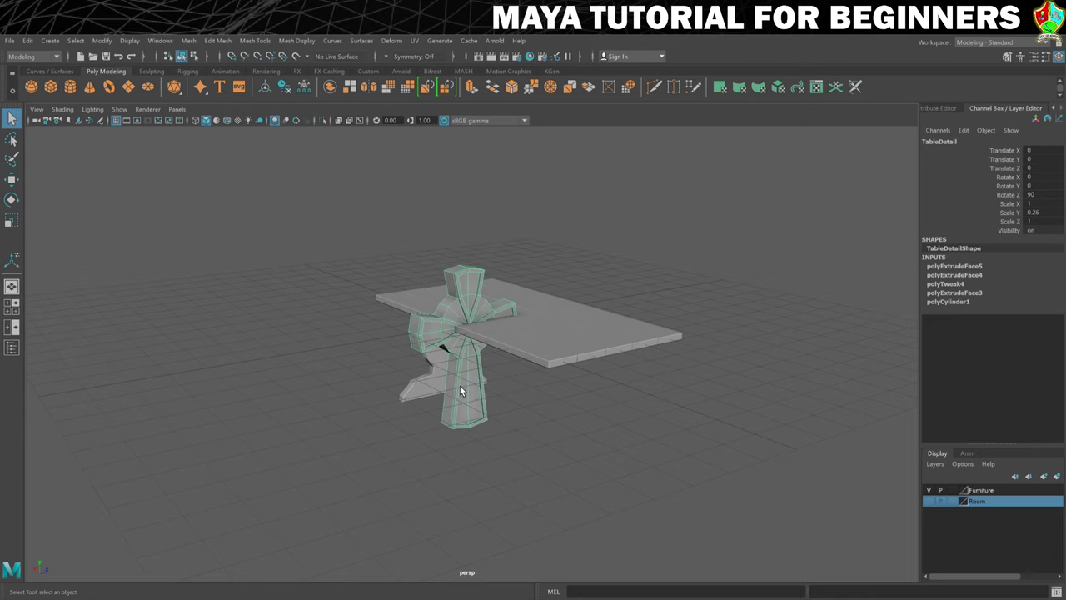
key("e")
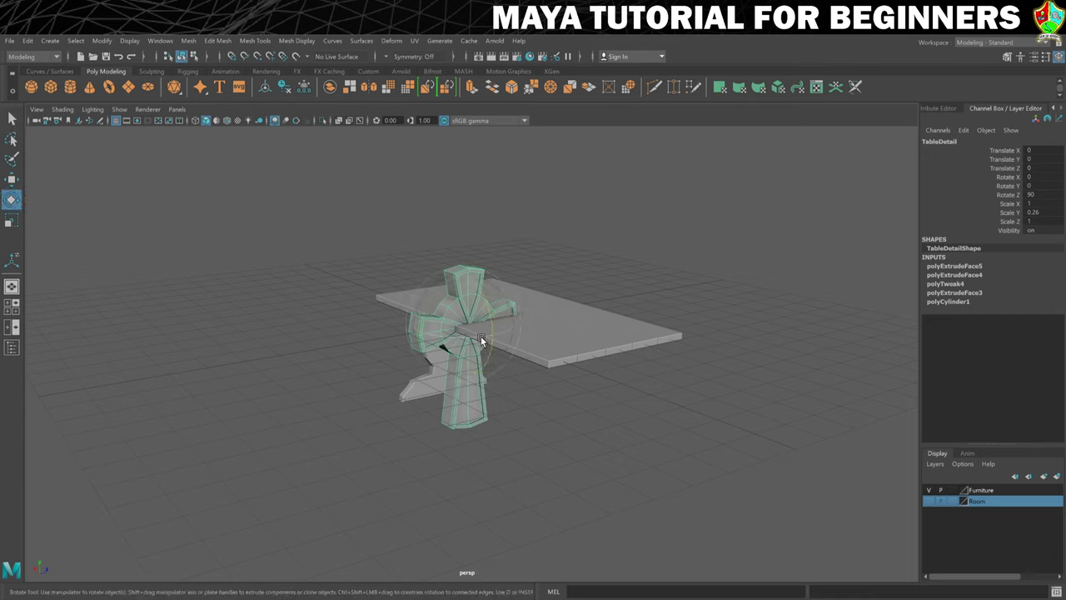
left_click_drag(481, 334, 551, 425)
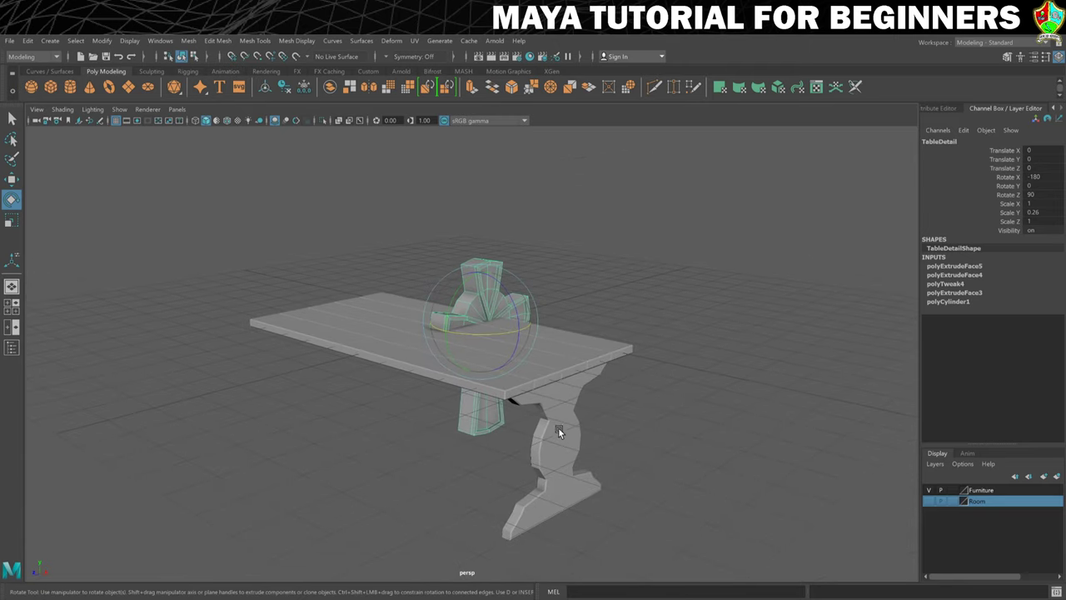
Scale the cross down to 0.223/0.058/0.223 and move it beside the table leg.
key("w")
scroll(545, 399, "down", 2)
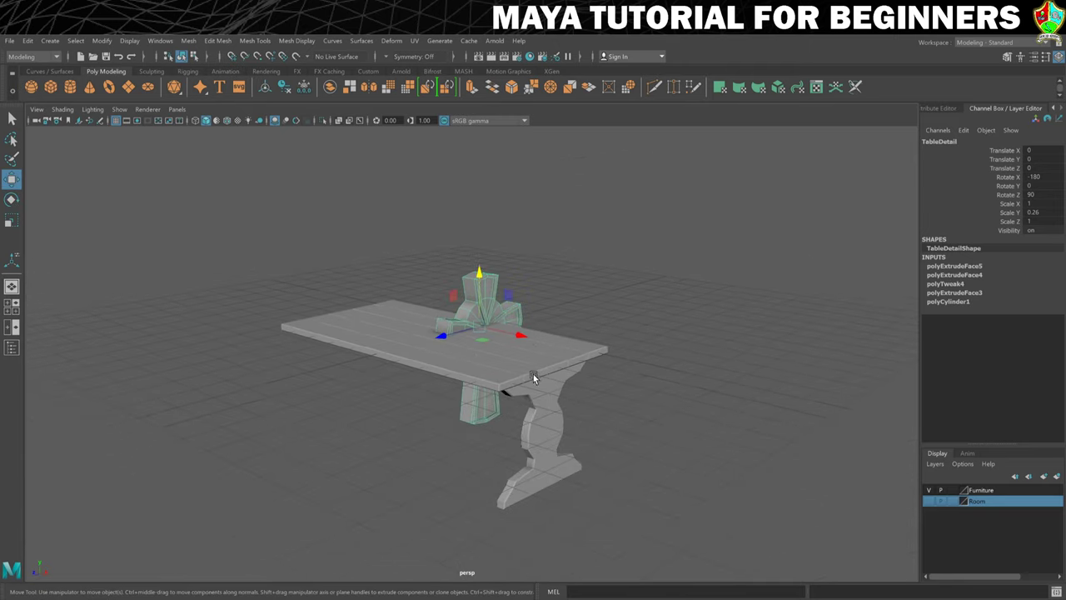
left_click_drag(523, 337, 469, 400)
key("r")
key("w")
left_click_drag(573, 321, 581, 372)
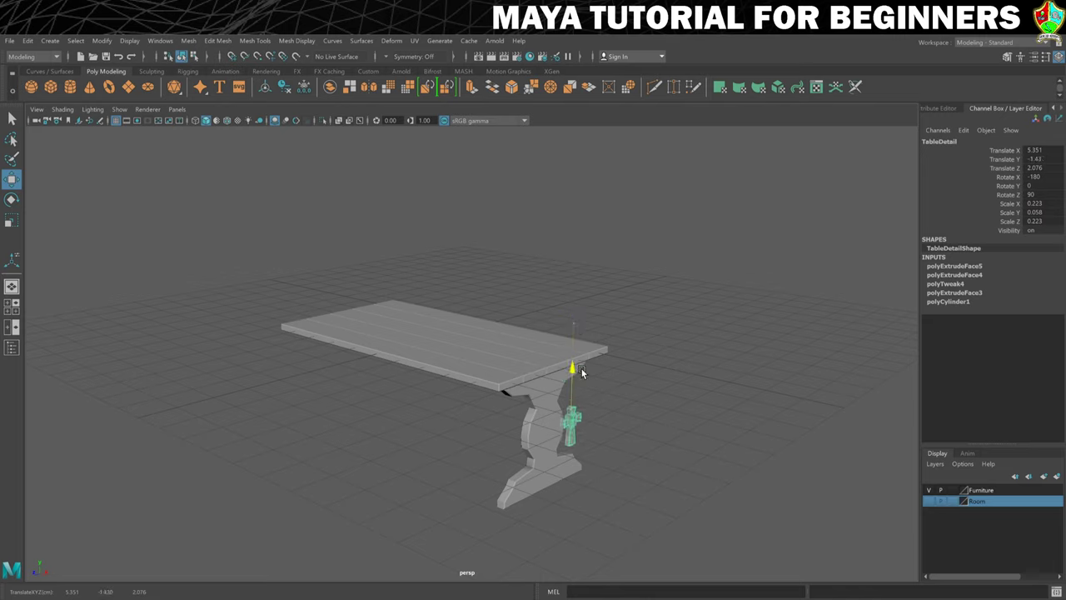
left_click_drag(620, 435, 586, 432)
From a front view of the leg, nudge the cross flush against the leg's central bulge.
left_click(648, 428)
right_click_drag(648, 428, 711, 457, "alt")
left_click_drag(711, 457, 692, 344, "alt")
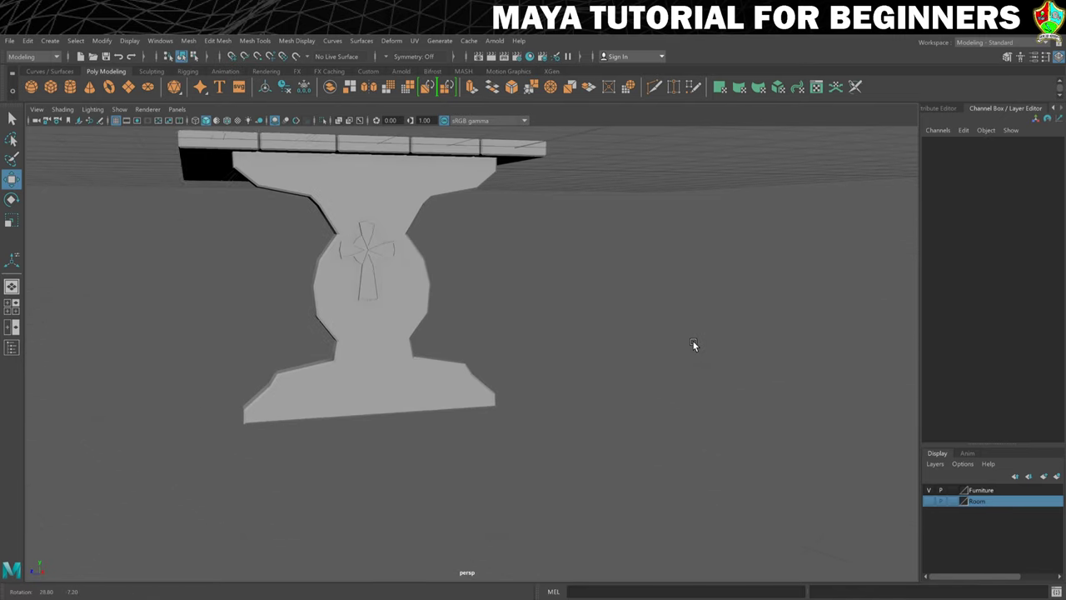
left_click(379, 275)
left_click_drag(310, 250, 316, 250)
left_click_drag(371, 198, 376, 217)
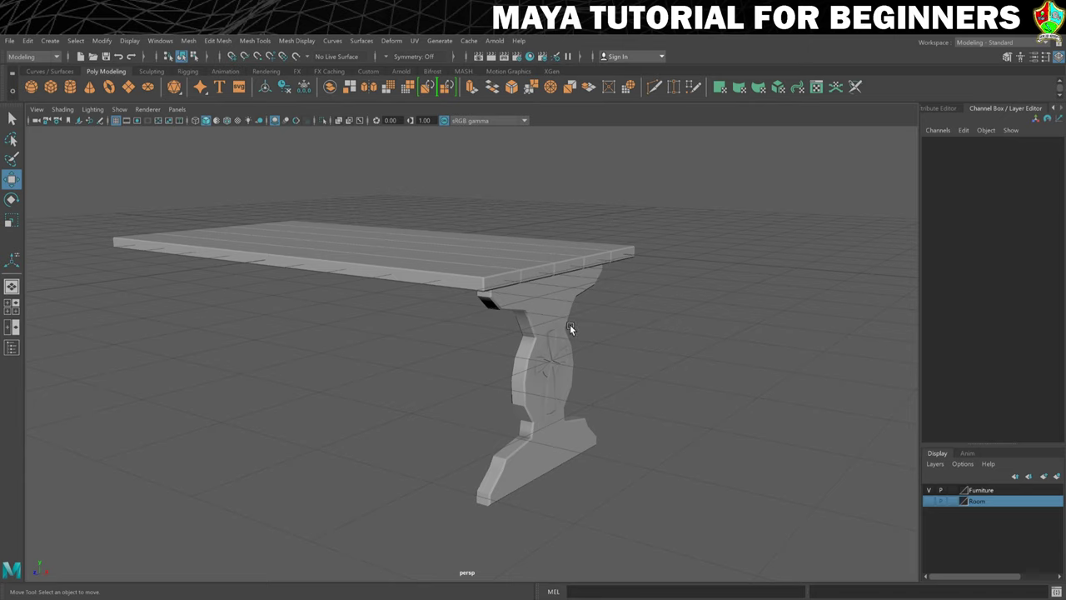
Hide the grid, enable Multisample Anti-aliasing, and orbit around the cross-decorated table leg.
left_click(115, 120)
scroll(525, 277, "up", 3)
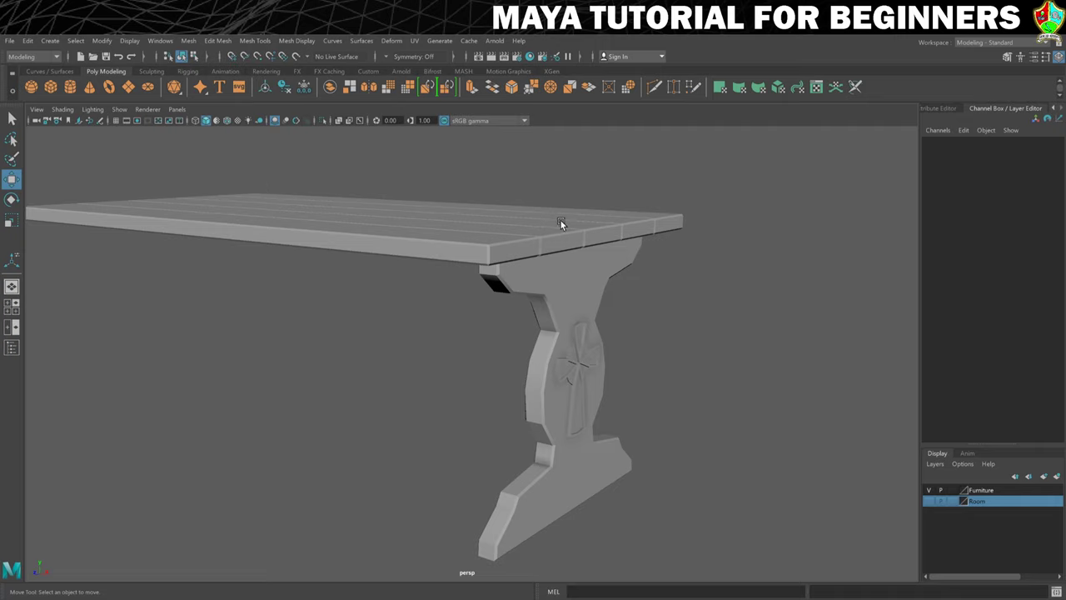
left_click(296, 122)
scroll(493, 265, "up", 2)
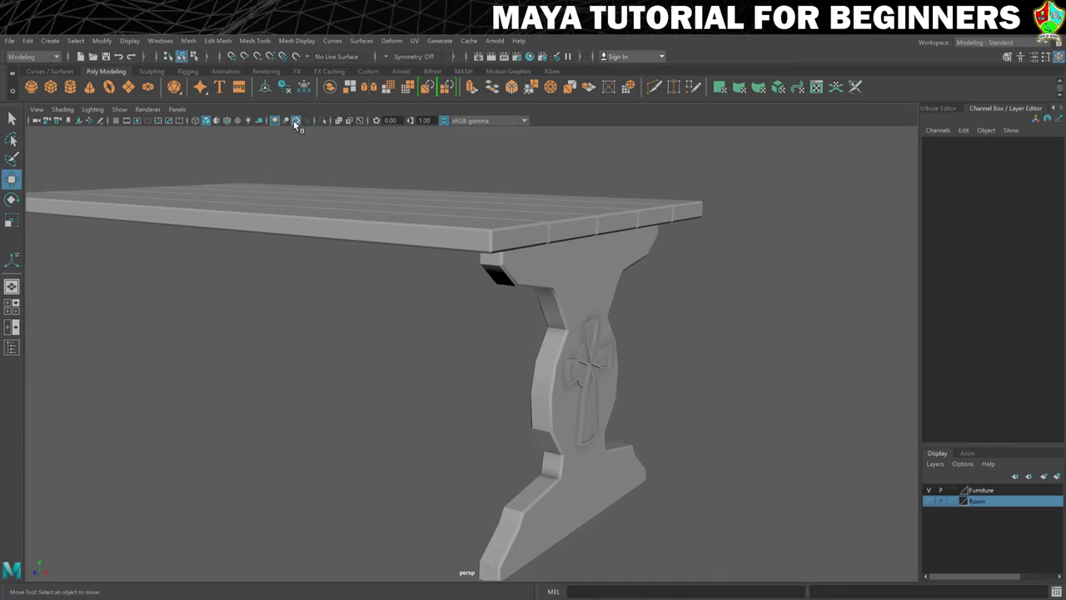
scroll(514, 290, "up", 5)
left_click_drag(538, 302, 495, 252, "alt")
scroll(578, 313, "down", 3)
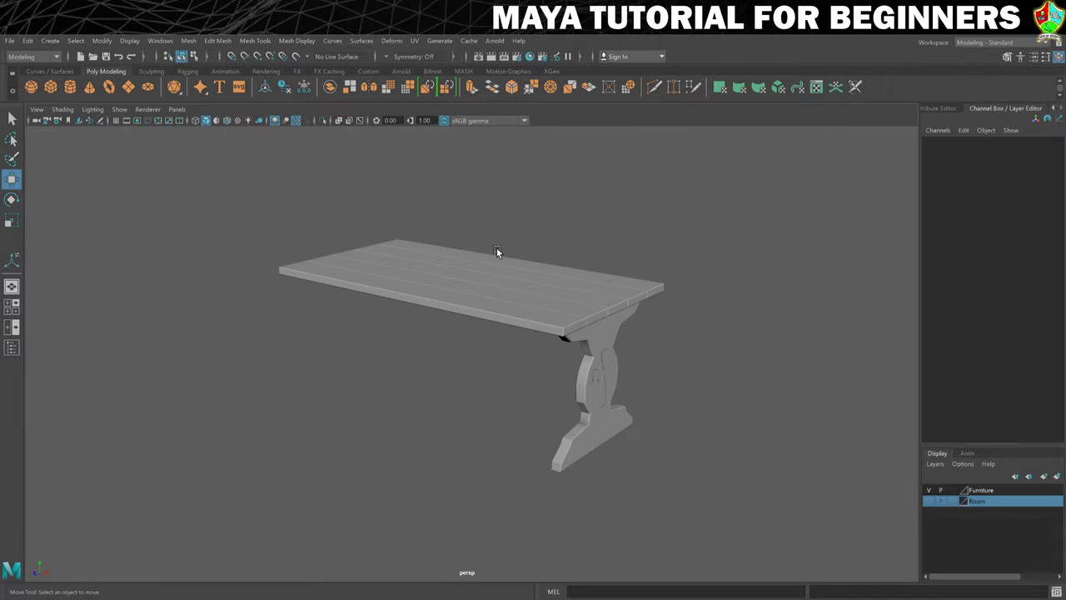